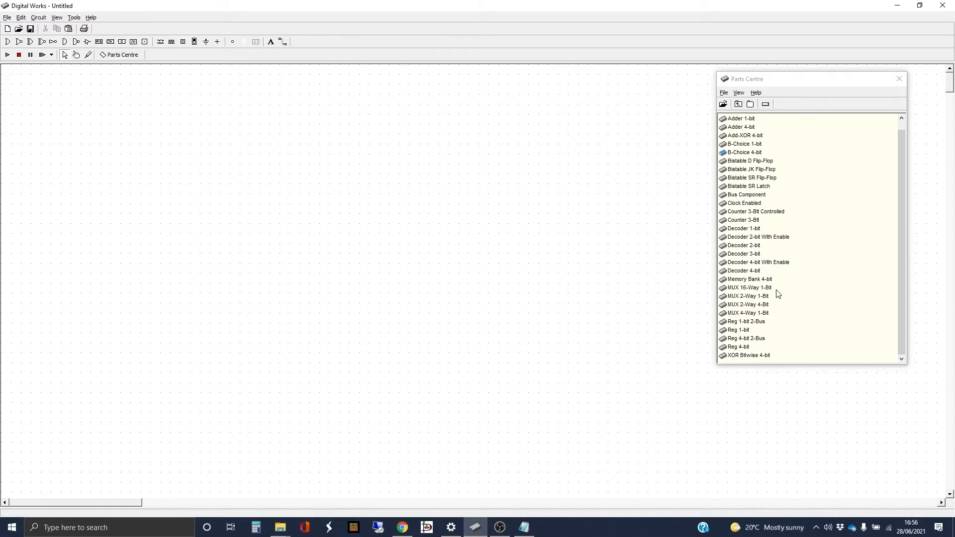
Place an Add-XOR 4-bit part, a B-Choice 4-bit part above it and two Reg 4-bit parts side by side below
{"action": "left_click_drag", "start_coordinate": [745, 135], "coordinate": [282, 208]}
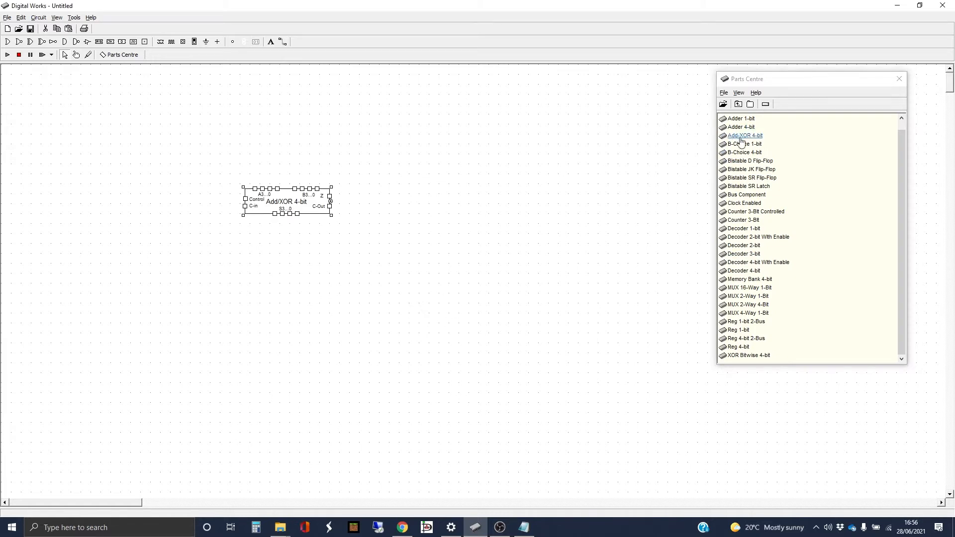
{"action": "left_click_drag", "start_coordinate": [745, 152], "coordinate": [306, 145]}
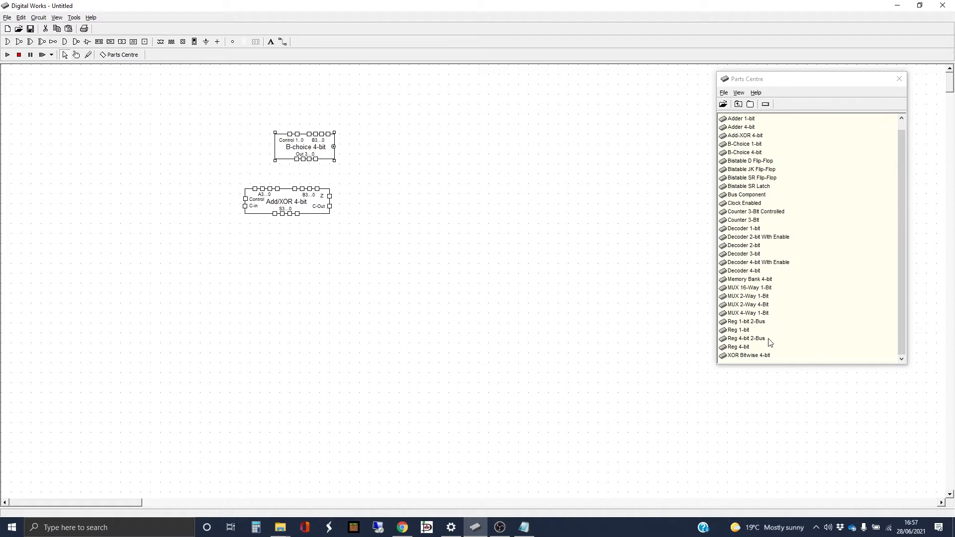
{"action": "left_click_drag", "start_coordinate": [738, 347], "coordinate": [306, 260]}
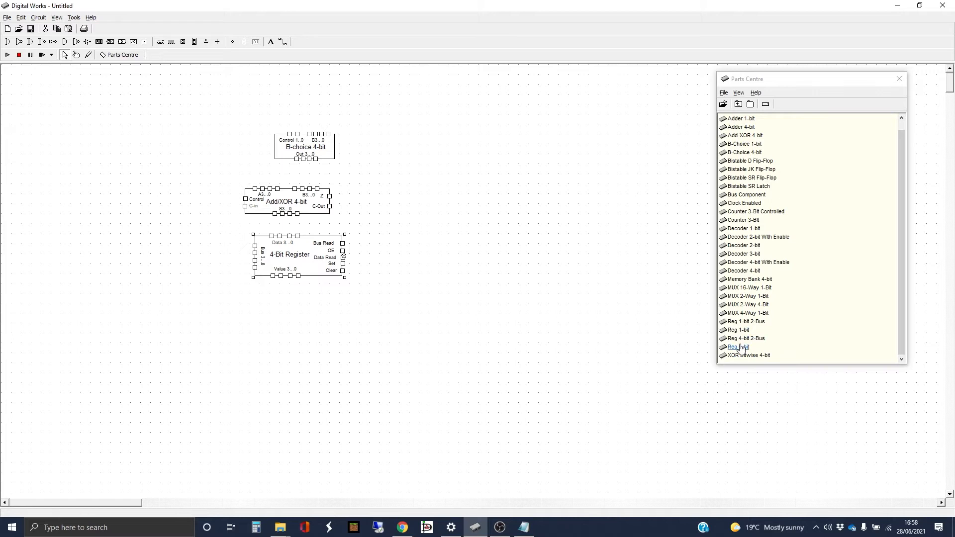
{"action": "left_click_drag", "start_coordinate": [739, 347], "coordinate": [435, 245]}
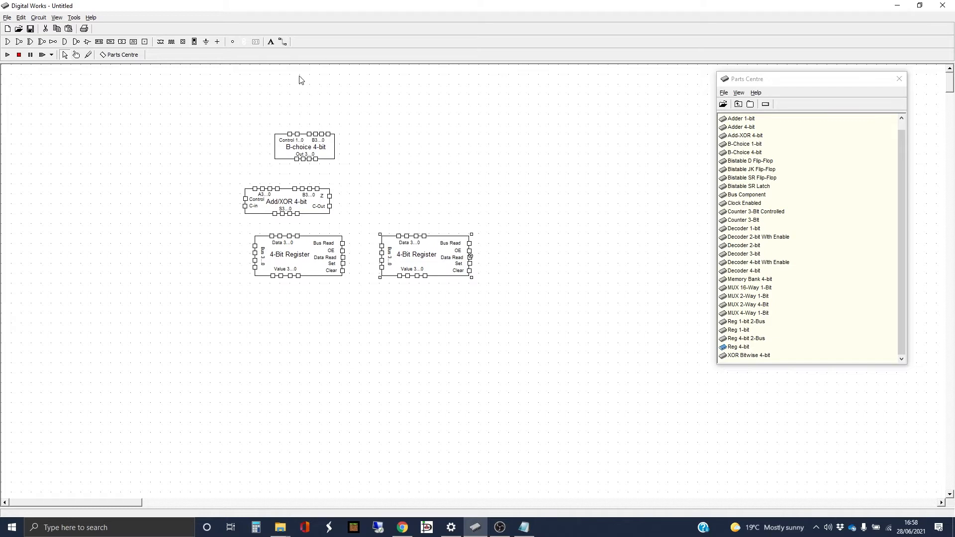
Wire the four B-choice outputs to the B3...0 inputs of the Add/XOR part
{"action": "left_click", "coordinate": [283, 42]}
{"action": "mouse_move", "coordinate": [297, 159]}
{"action": "left_mouse_down"}
{"action": "mouse_move", "coordinate": [297, 188]}
{"action": "mouse_move", "coordinate": [301, 160]}
{"action": "mouse_move", "coordinate": [303, 185]}
{"action": "mouse_move", "coordinate": [309, 162]}
{"action": "mouse_move", "coordinate": [314, 187]}
{"action": "mouse_move", "coordinate": [324, 185]}
{"action": "left_mouse_up"}
Place a row of four tags above the Add/XOR part's A3...0 inputs and wire each tag to its input
{"action": "left_click", "coordinate": [144, 43]}
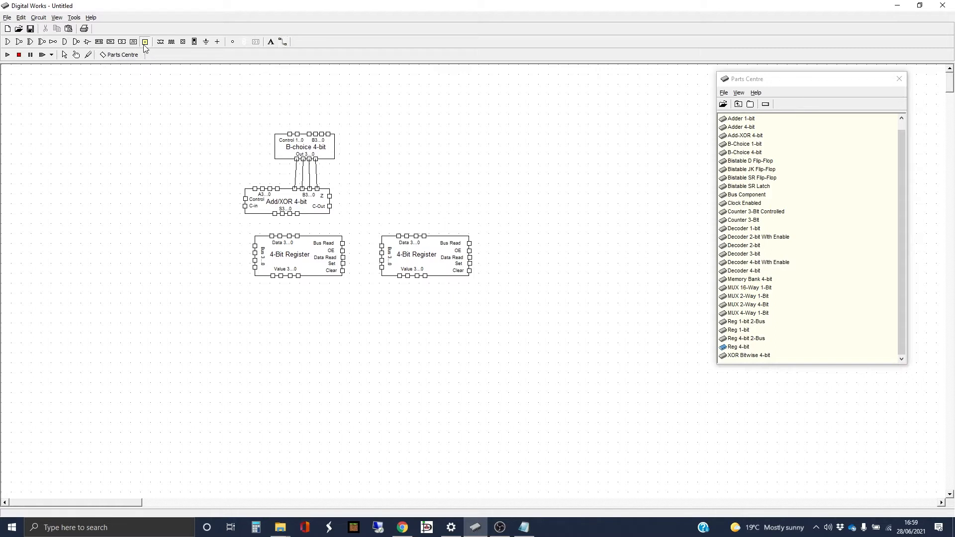
{"action": "left_click", "coordinate": [252, 171]}
{"action": "left_click", "coordinate": [262, 171]}
{"action": "left_click", "coordinate": [282, 41]}
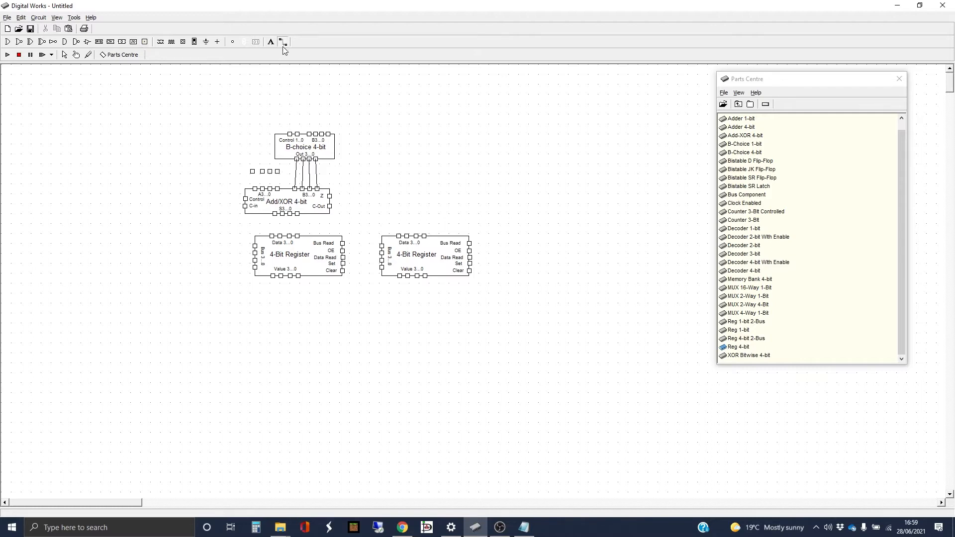
{"action": "left_click", "coordinate": [253, 172]}
{"action": "left_click", "coordinate": [255, 188]}
{"action": "left_click", "coordinate": [262, 171]}
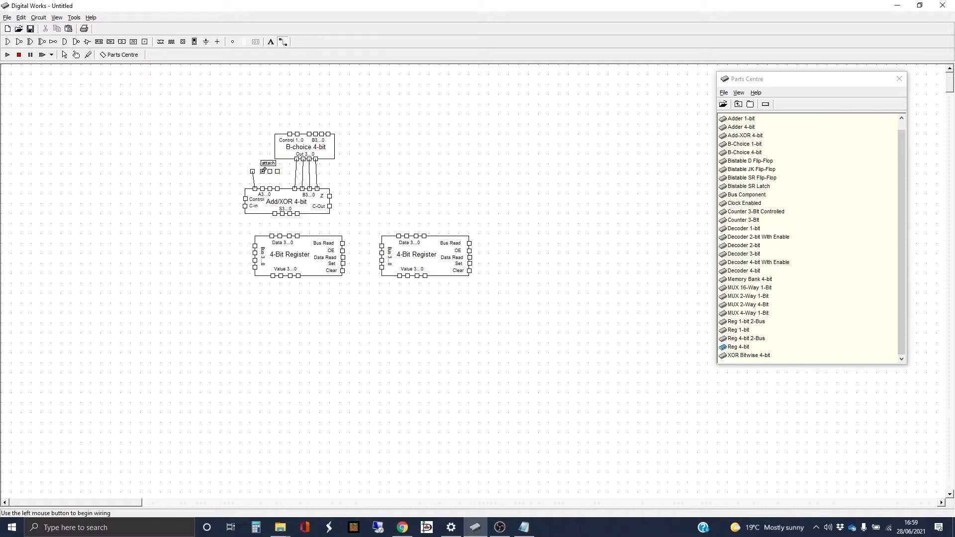
{"action": "left_click", "coordinate": [265, 188]}
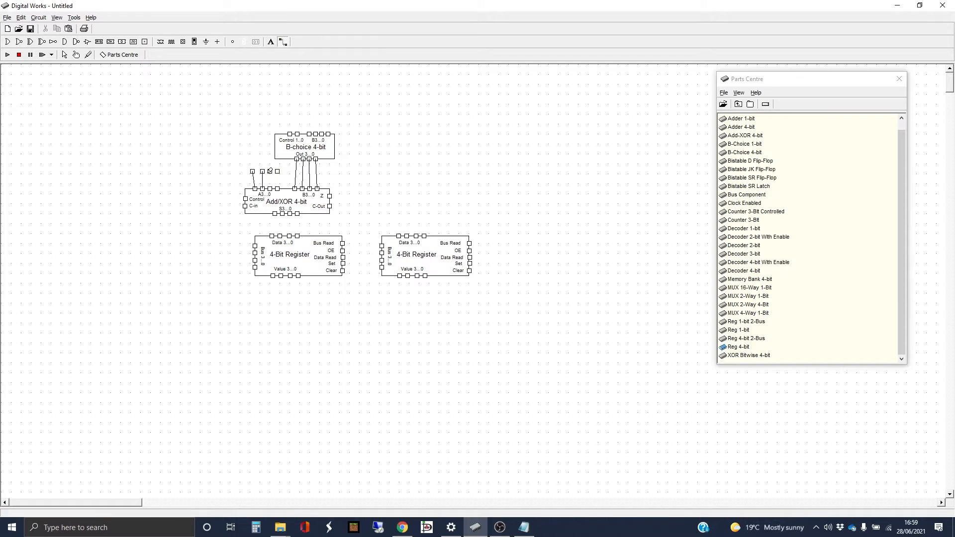
{"action": "left_click", "coordinate": [270, 172]}
{"action": "left_click", "coordinate": [269, 189]}
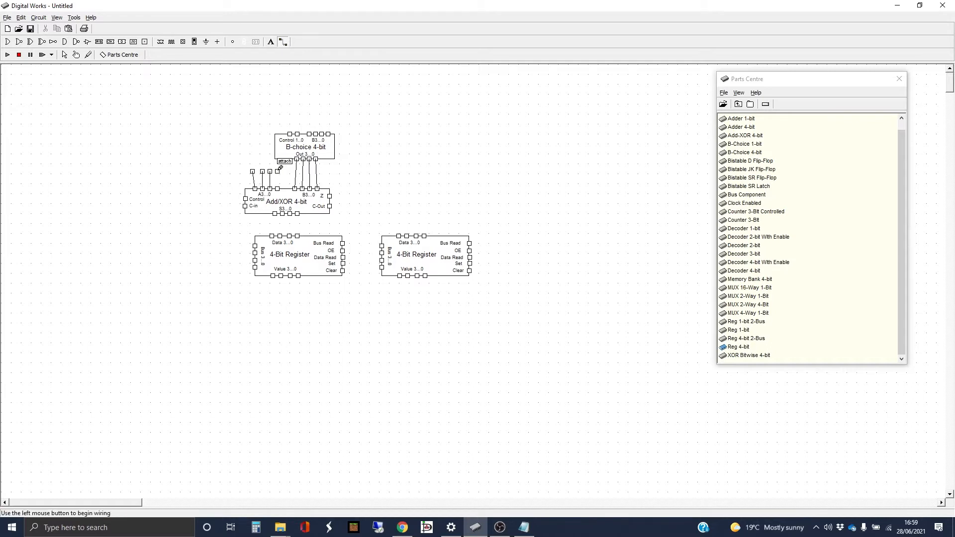
{"action": "left_click", "coordinate": [278, 189]}
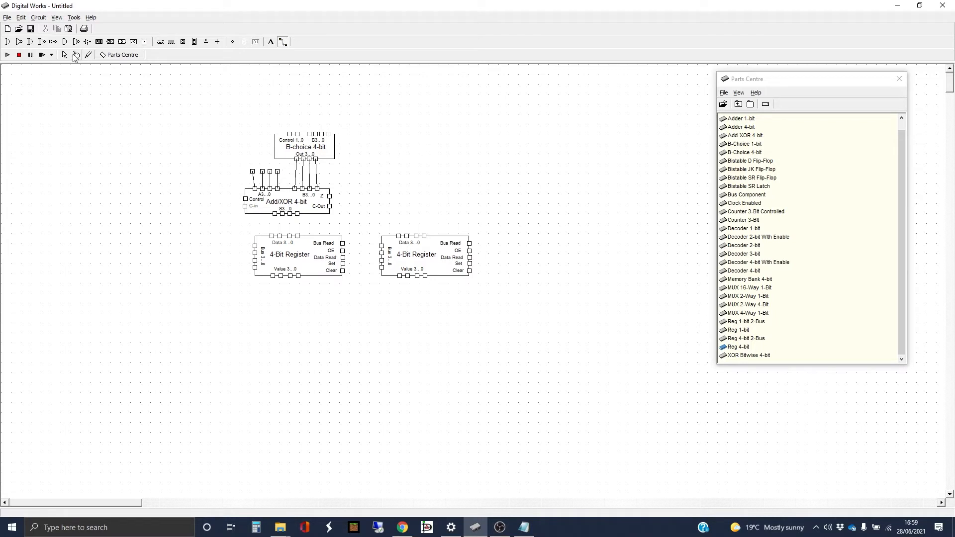
Place a row of four tags above the B-choice part and wire them to its B3...0 inputs
{"action": "left_click", "coordinate": [145, 41]}
{"action": "left_click", "coordinate": [310, 120]}
{"action": "left_click", "coordinate": [317, 120]}
{"action": "left_click", "coordinate": [324, 120]}
{"action": "left_click", "coordinate": [331, 120]}
{"action": "left_click", "coordinate": [283, 42]}
{"action": "left_click_drag", "start_coordinate": [310, 119], "coordinate": [316, 134]}
{"action": "left_click_drag", "start_coordinate": [332, 120], "coordinate": [329, 132]}
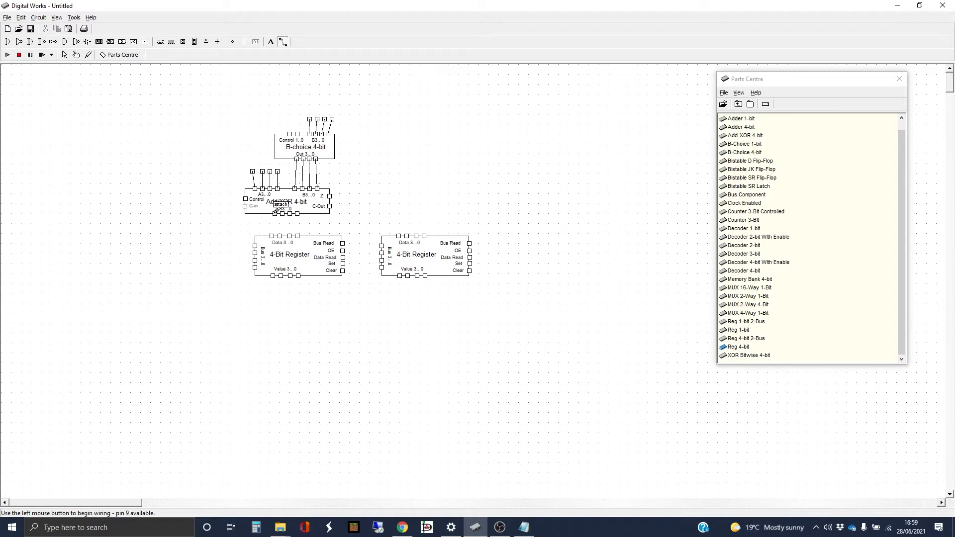
Wire the Add/XOR S3...0 outputs to the left register's data inputs, and Z and C-Out to the right register's two lowest data inputs
{"action": "left_click_drag", "start_coordinate": [275, 213], "coordinate": [298, 235]}
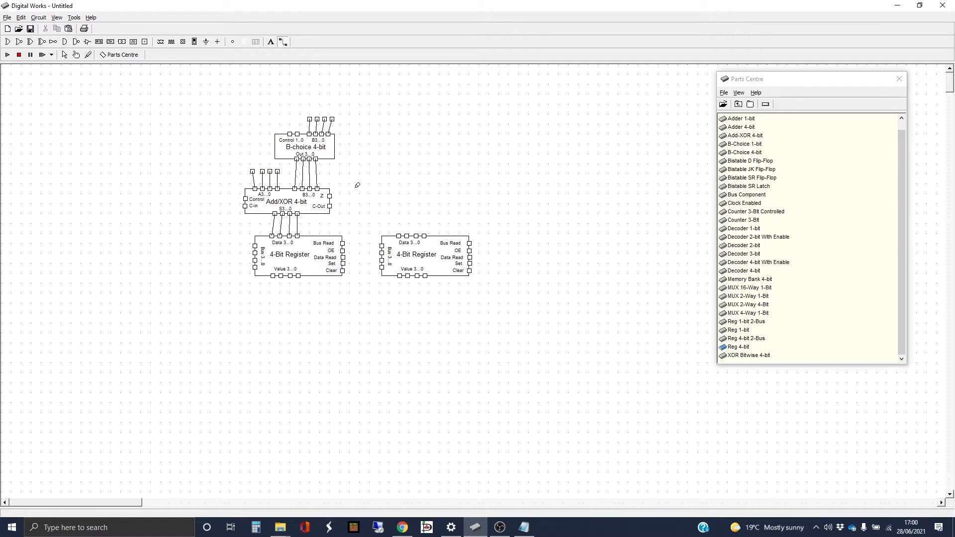
{"action": "left_click_drag", "start_coordinate": [330, 196], "coordinate": [424, 235]}
{"action": "left_click_drag", "start_coordinate": [332, 207], "coordinate": [416, 235]}
{"action": "left_click", "coordinate": [425, 204]}
Place two tags below the right register and wire them to its two lowest value outputs
{"action": "left_click", "coordinate": [144, 43]}
{"action": "left_click", "coordinate": [418, 301]}
{"action": "left_click", "coordinate": [283, 42]}
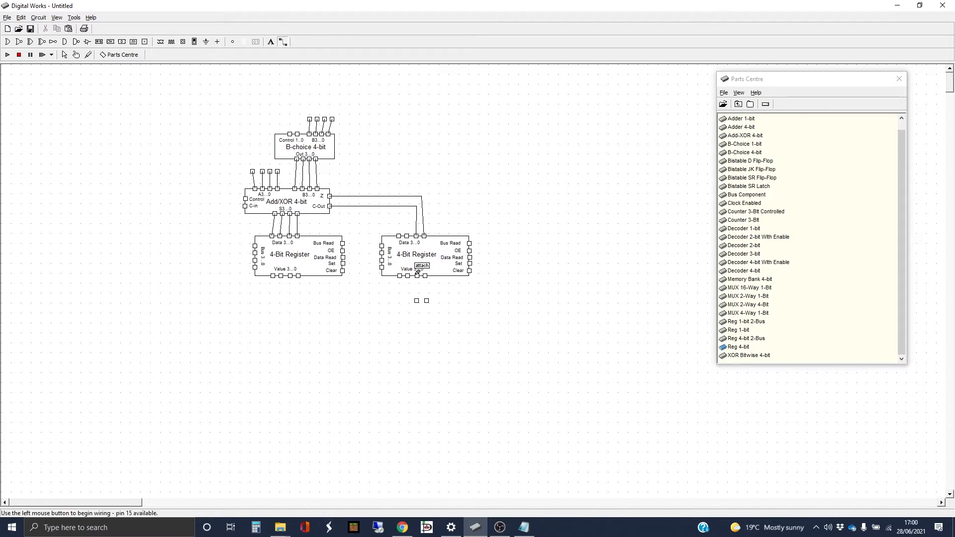
{"action": "left_click_drag", "start_coordinate": [416, 275], "coordinate": [427, 300]}
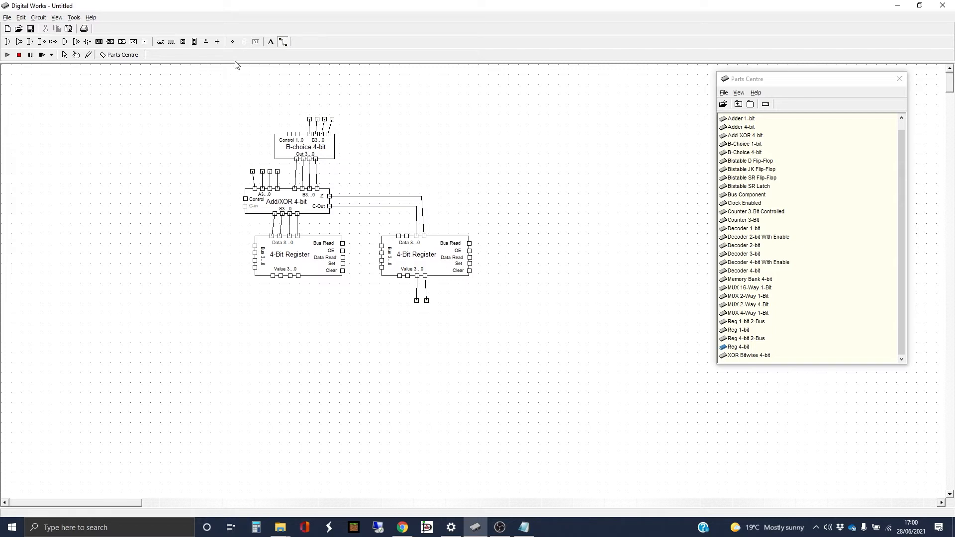
Place four tags in an evenly spaced vertical column to the left of the B-choice part
{"action": "left_click", "coordinate": [145, 42]}
{"action": "left_click", "coordinate": [158, 116]}
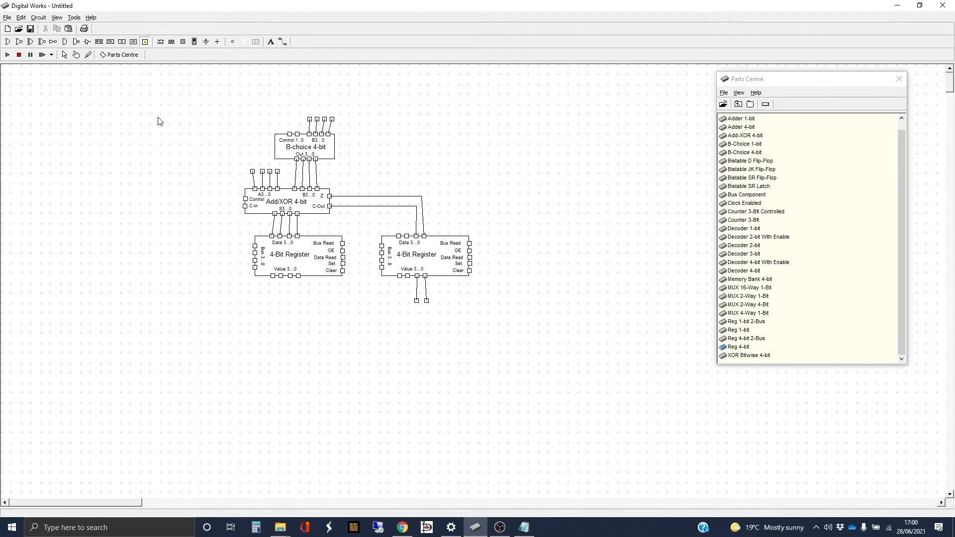
{"action": "left_click", "coordinate": [158, 149]}
{"action": "left_click", "coordinate": [64, 55]}
{"action": "left_click", "coordinate": [160, 130]}
{"action": "left_click_drag", "start_coordinate": [161, 133], "coordinate": [160, 133]}
{"action": "left_click_drag", "start_coordinate": [159, 142], "coordinate": [159, 119]}
{"action": "left_click", "coordinate": [159, 140]}
{"action": "left_click", "coordinate": [158, 120]}
Label the tag column "Opcode3...0", turn the label vertical beside the tags and move the tags higher up
{"action": "left_click", "coordinate": [283, 41]}
{"action": "left_click", "coordinate": [118, 125]}
{"action": "left_click_drag", "start_coordinate": [463, 284], "coordinate": [376, 281]}
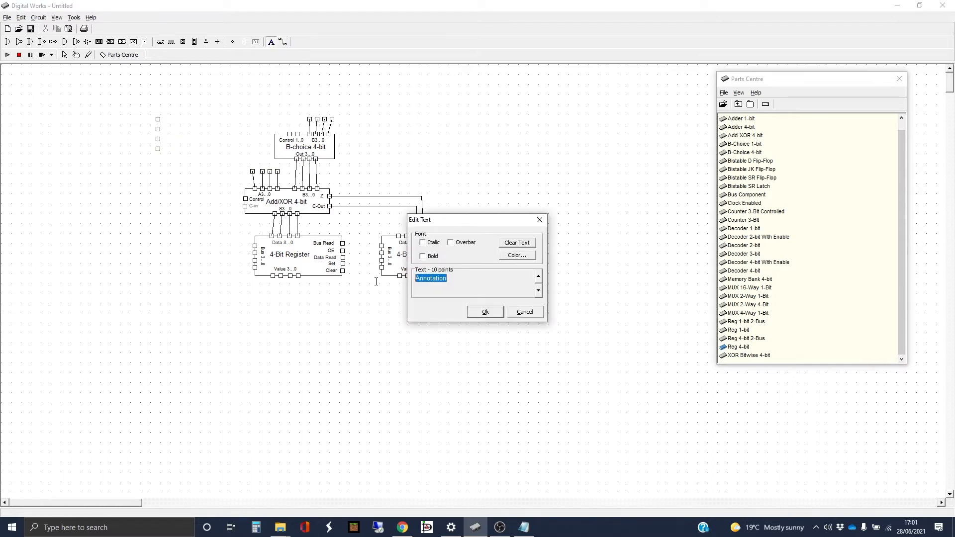
{"action": "type", "text": "Opcode3...0"}
{"action": "key", "text": "Return"}
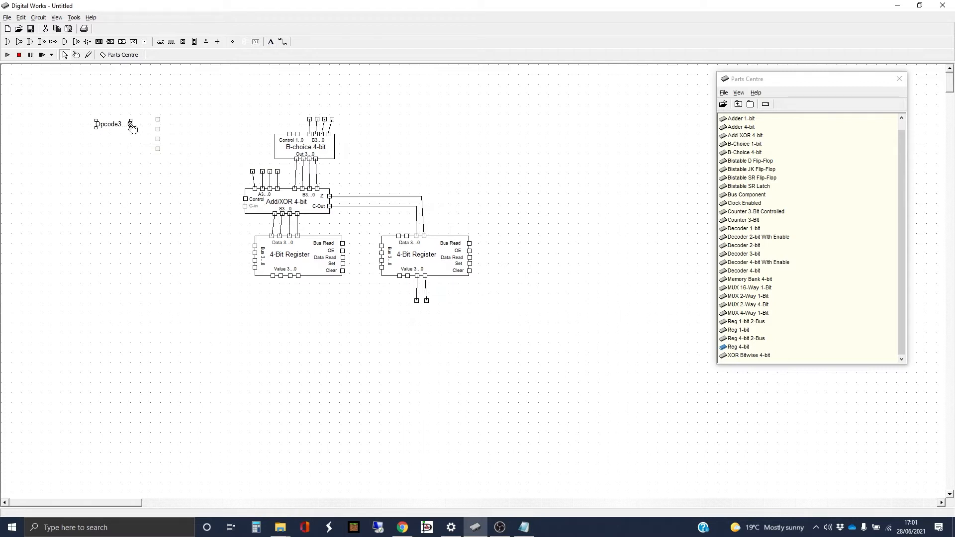
{"action": "left_click_drag", "start_coordinate": [130, 124], "coordinate": [115, 157]}
{"action": "left_click_drag", "start_coordinate": [113, 124], "coordinate": [154, 107]}
{"action": "left_click", "coordinate": [170, 153]}
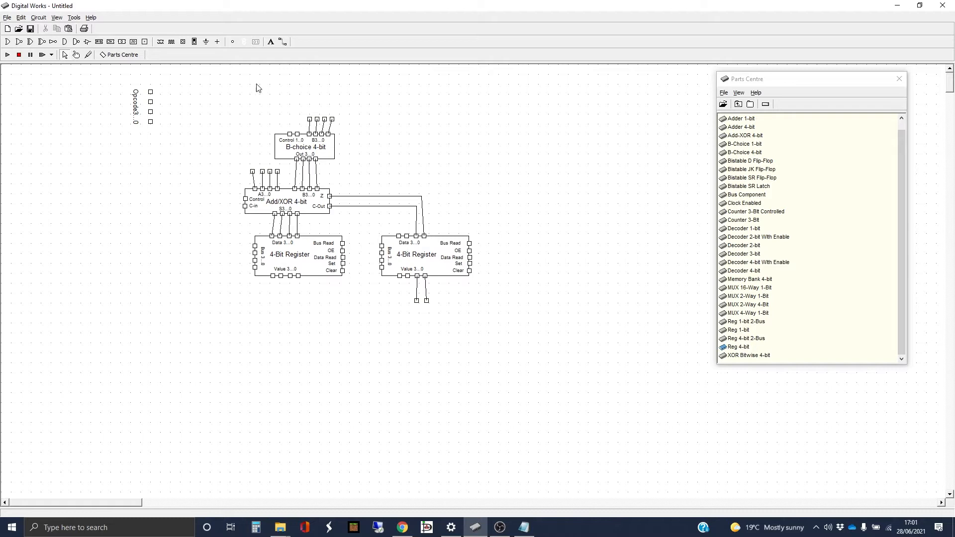
Wire the two lowest opcode tags to the Control 1...0 inputs of the B-choice part
{"action": "left_click", "coordinate": [283, 43]}
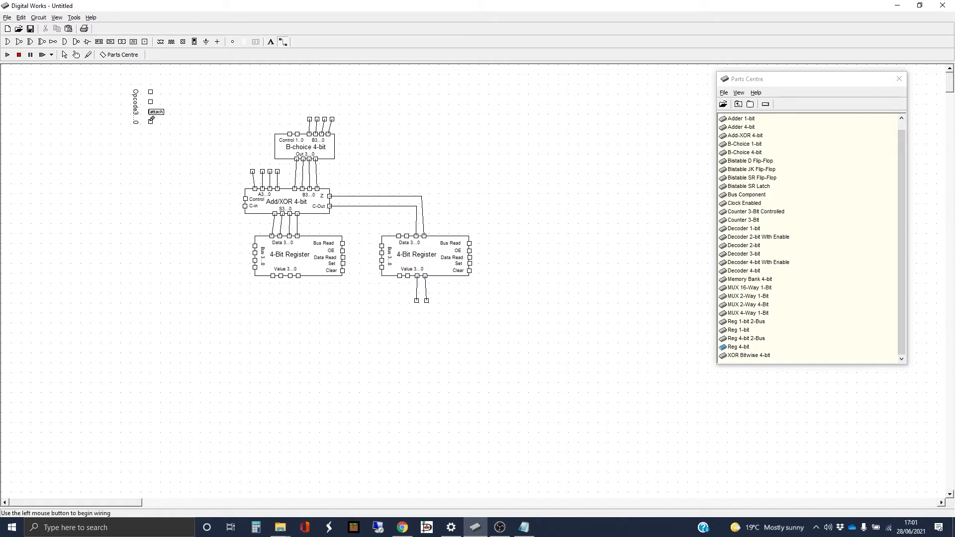
{"action": "left_click_drag", "start_coordinate": [151, 120], "coordinate": [302, 120]}
{"action": "left_click_drag", "start_coordinate": [151, 112], "coordinate": [291, 131]}
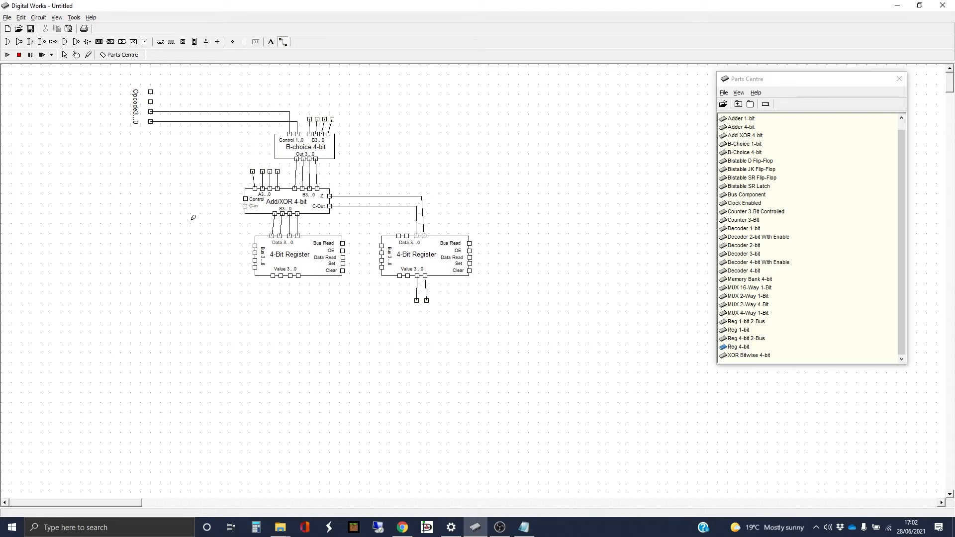
Wire the second opcode tag to the Add/XOR part's C-in and the topmost opcode tag to its Control input
{"action": "left_click", "coordinate": [151, 101]}
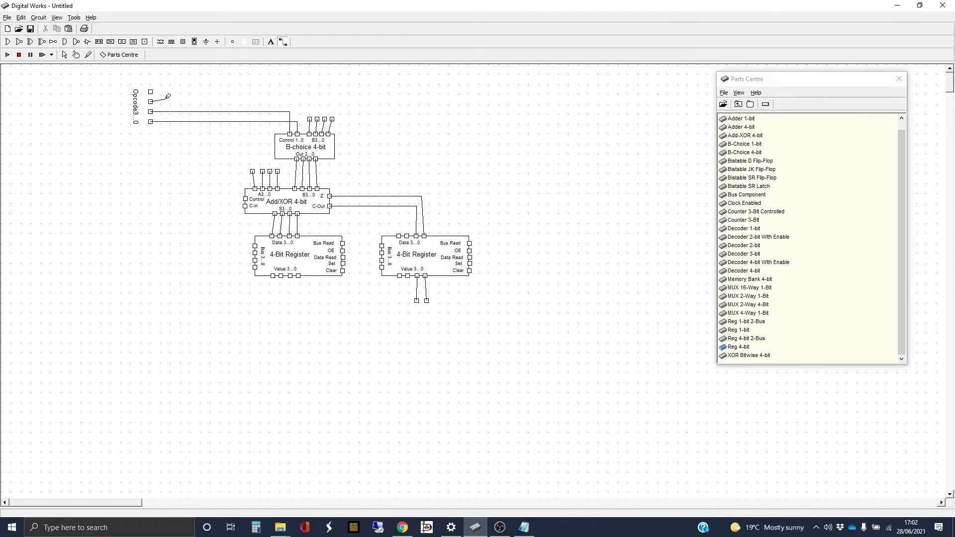
{"action": "left_click", "coordinate": [163, 203]}
{"action": "left_click", "coordinate": [245, 205]}
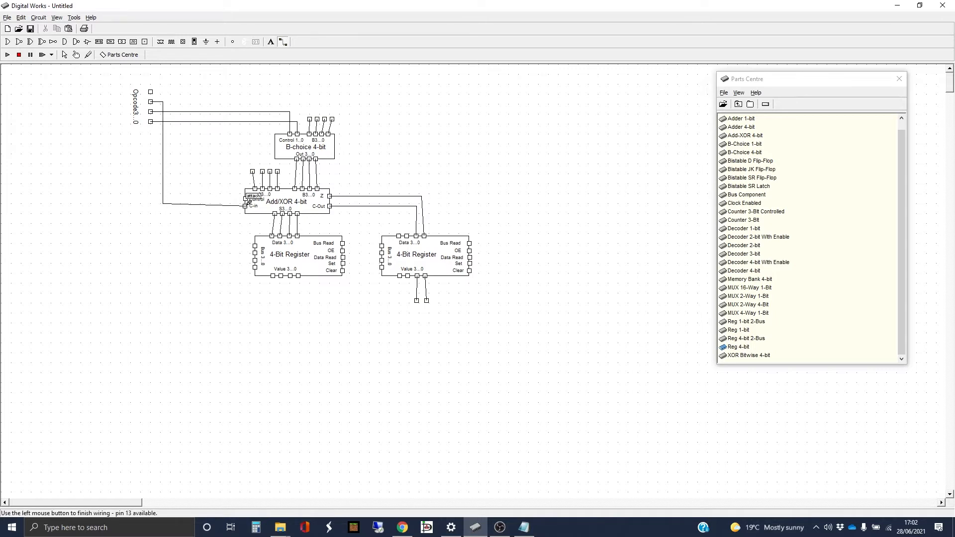
{"action": "left_click", "coordinate": [151, 91]}
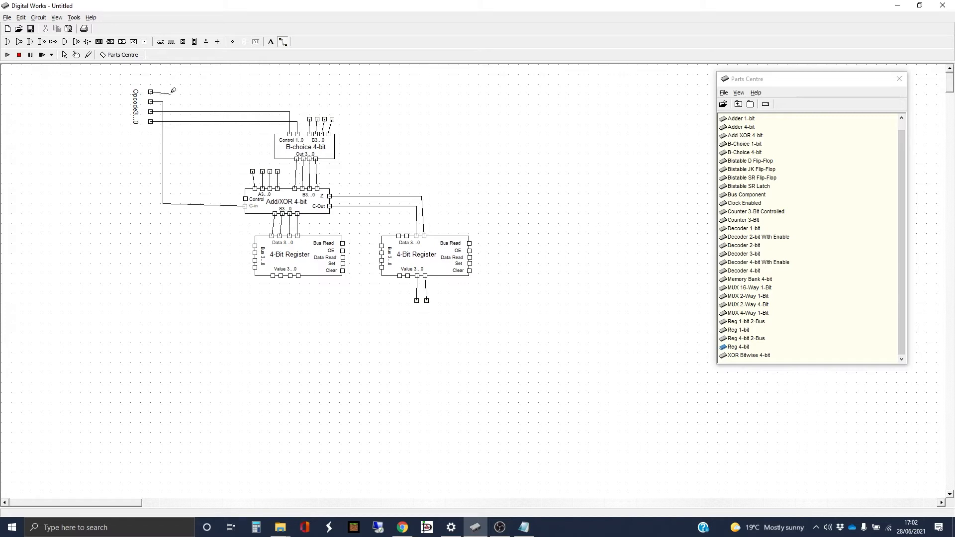
{"action": "left_click", "coordinate": [170, 91]}
{"action": "left_click", "coordinate": [170, 198]}
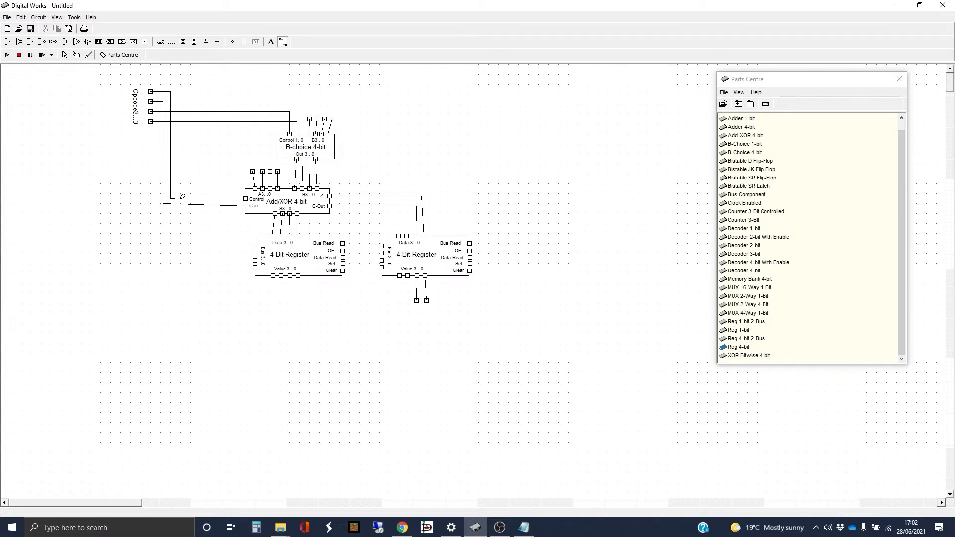
{"action": "left_click", "coordinate": [245, 199]}
Place a column of four tags left of the left register and wire them to its Bus 3...0 pins
{"action": "left_click", "coordinate": [145, 41]}
{"action": "left_click", "coordinate": [230, 253]}
{"action": "left_click", "coordinate": [230, 261]}
{"action": "left_click", "coordinate": [230, 268]}
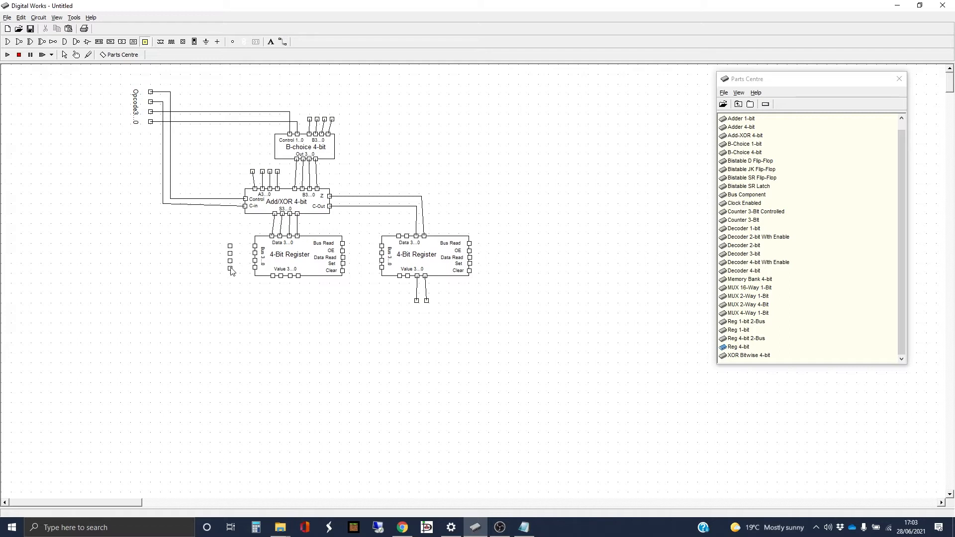
{"action": "left_click", "coordinate": [283, 43]}
{"action": "left_click_drag", "start_coordinate": [231, 246], "coordinate": [255, 253]}
{"action": "left_click", "coordinate": [256, 254]}
{"action": "left_click", "coordinate": [230, 261]}
{"action": "left_click", "coordinate": [255, 260]}
{"action": "left_click", "coordinate": [231, 269]}
{"action": "left_click", "coordinate": [256, 267]}
Place tags below the left register's right edge and wire one of them to the register's OE pin
{"action": "left_click", "coordinate": [145, 43]}
{"action": "left_click", "coordinate": [348, 307]}
{"action": "left_click", "coordinate": [357, 306]}
{"action": "left_click", "coordinate": [283, 44]}
{"action": "mouse_move", "coordinate": [343, 250]}
{"action": "left_mouse_down"}
{"action": "mouse_move", "coordinate": [359, 249]}
{"action": "mouse_move", "coordinate": [357, 305]}
{"action": "left_mouse_up"}
Delete the spare unwired tag beside the OE tag below the left register
{"action": "left_click", "coordinate": [65, 55]}
{"action": "left_click_drag", "start_coordinate": [336, 295], "coordinate": [355, 331]}
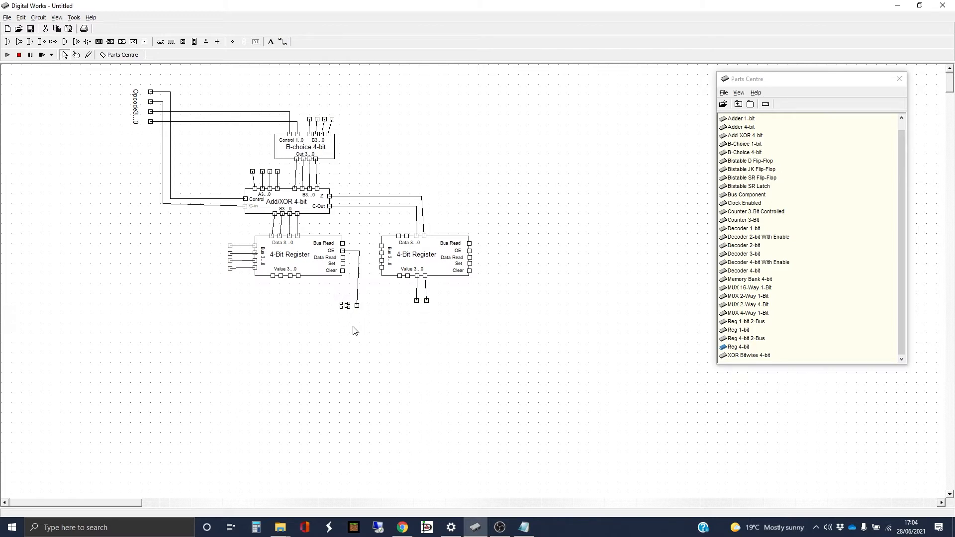
{"action": "key", "text": "Delete"}
{"action": "left_click", "coordinate": [463, 289]}
Place a tag above and to the right of the right register and wire it to the Data Read pins of both registers
{"action": "left_click", "coordinate": [144, 41]}
{"action": "left_click", "coordinate": [509, 217]}
{"action": "left_click", "coordinate": [283, 42]}
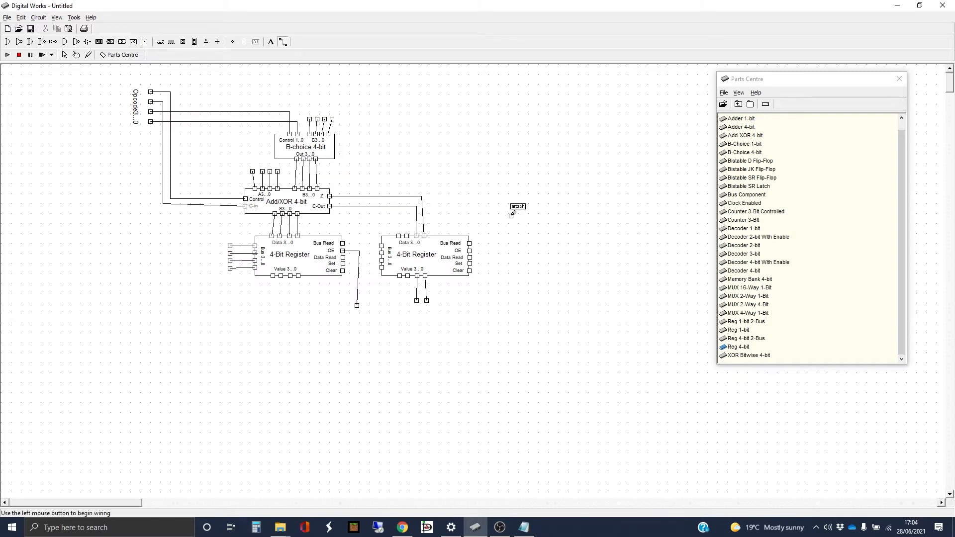
{"action": "mouse_move", "coordinate": [511, 215]}
{"action": "left_mouse_down"}
{"action": "mouse_move", "coordinate": [356, 212]}
{"action": "mouse_move", "coordinate": [356, 253]}
{"action": "mouse_move", "coordinate": [344, 258]}
{"action": "left_mouse_up"}
{"action": "left_click_drag", "start_coordinate": [496, 214], "coordinate": [471, 258]}
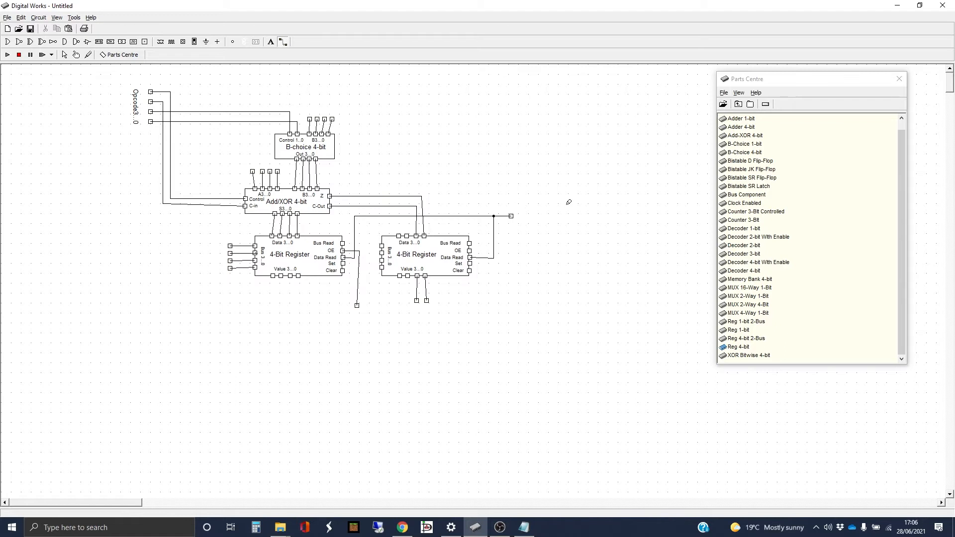
Add the text label "B3...0" above the four tags feeding the B-choice part
{"action": "left_click", "coordinate": [270, 42]}
{"action": "left_click", "coordinate": [317, 104]}
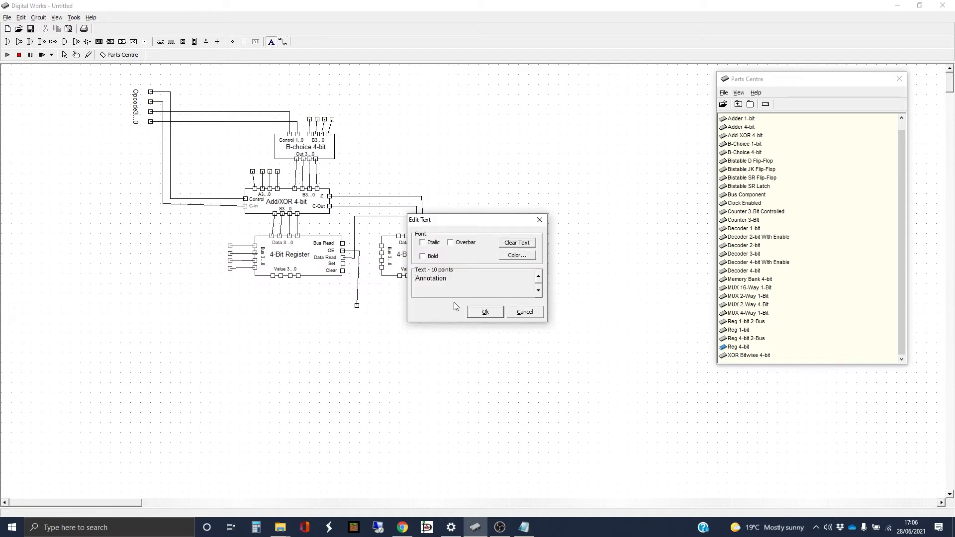
{"action": "left_click_drag", "start_coordinate": [450, 280], "coordinate": [406, 283]}
{"action": "type", "text": "B3...0"}
{"action": "key", "text": "Return"}
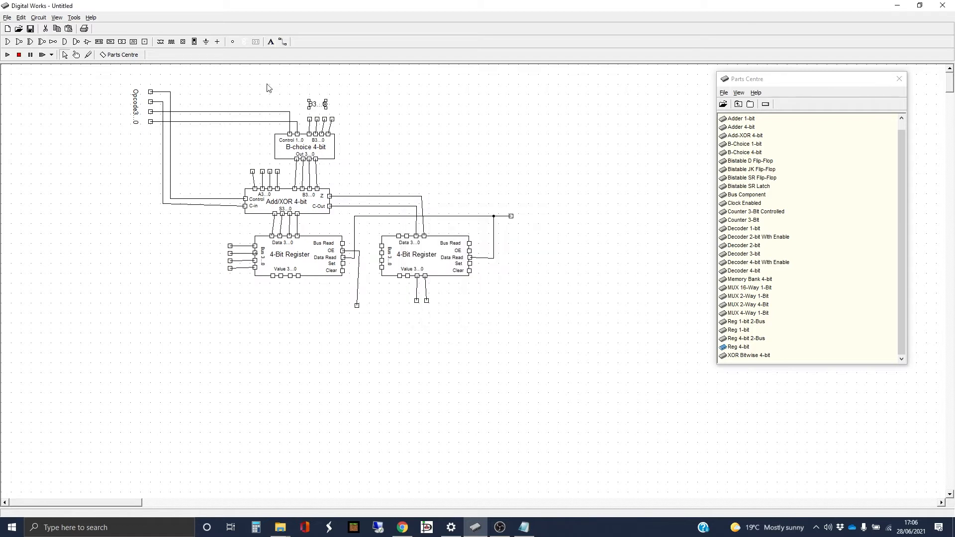
Add the text label "A 3...0" above the four tags feeding the Add/XOR part's A inputs
{"action": "left_click", "coordinate": [271, 42]}
{"action": "left_click", "coordinate": [244, 164]}
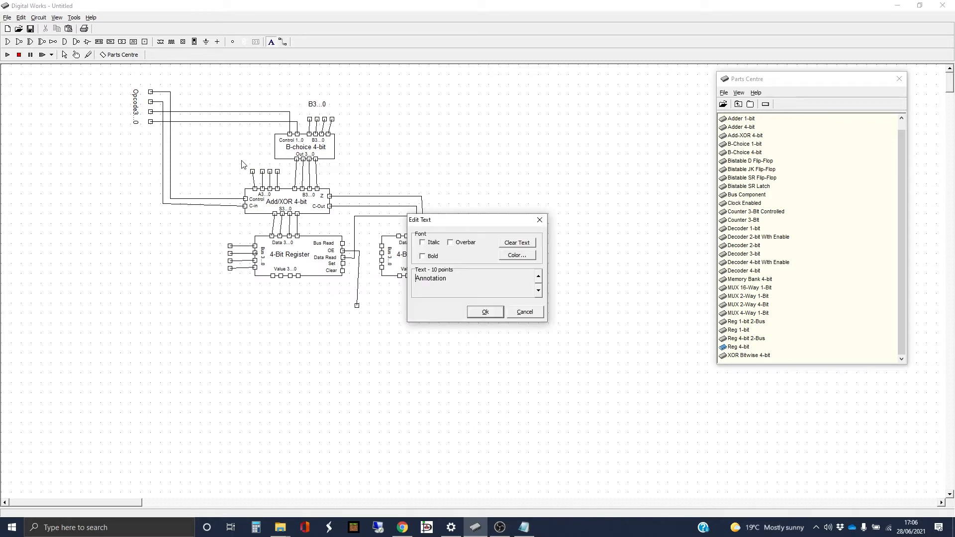
{"action": "double_click", "coordinate": [458, 284]}
{"action": "type", "text": "A 3...0"}
{"action": "key", "text": "Return"}
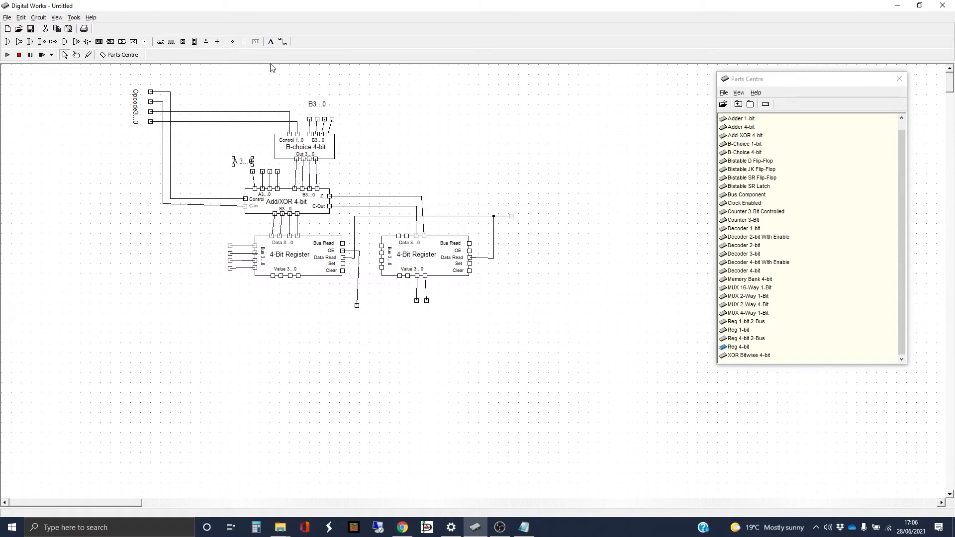
Add the text label "Bus 3...0" to the left of the left register's four bus tags
{"action": "left_click", "coordinate": [271, 42]}
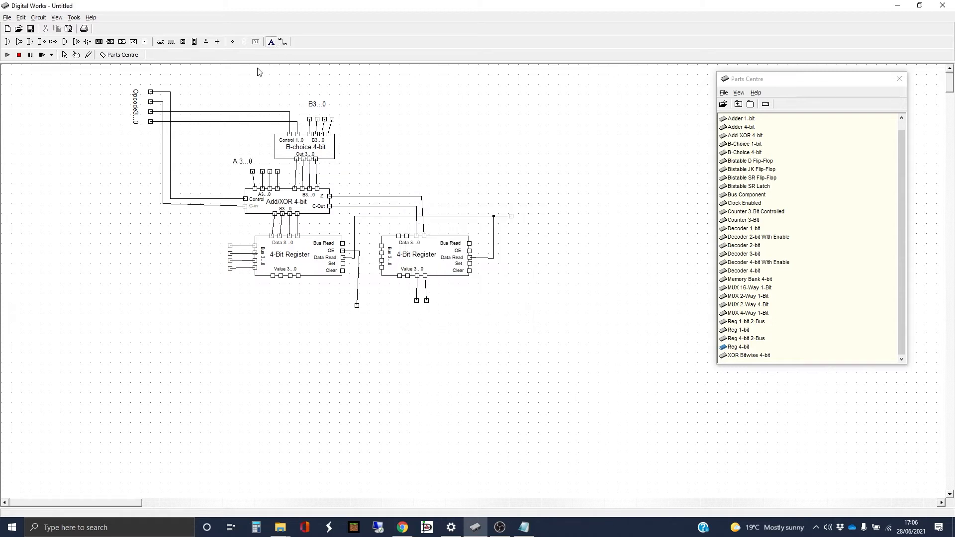
{"action": "left_click", "coordinate": [195, 260]}
{"action": "double_click", "coordinate": [455, 282]}
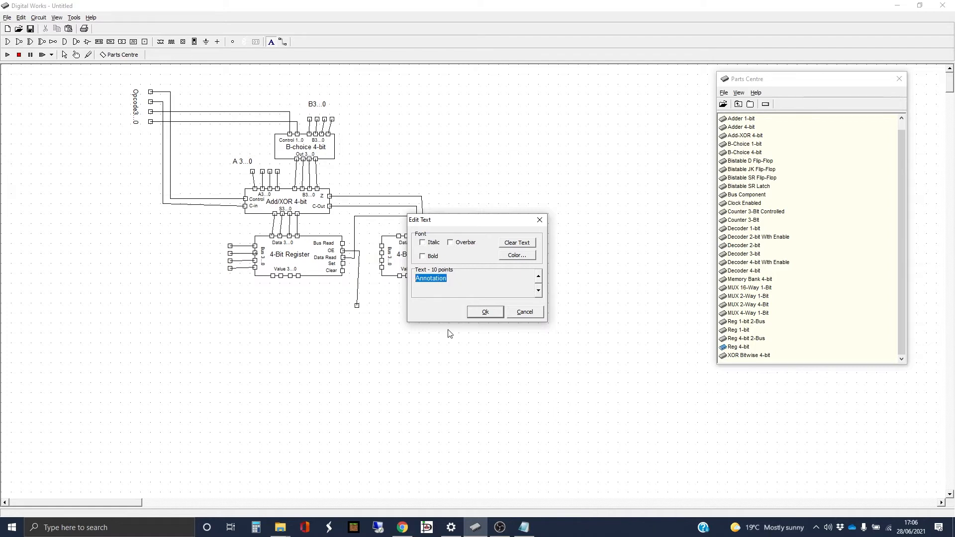
{"action": "type", "text": "Bus 3...0"}
{"action": "key", "text": "Return"}
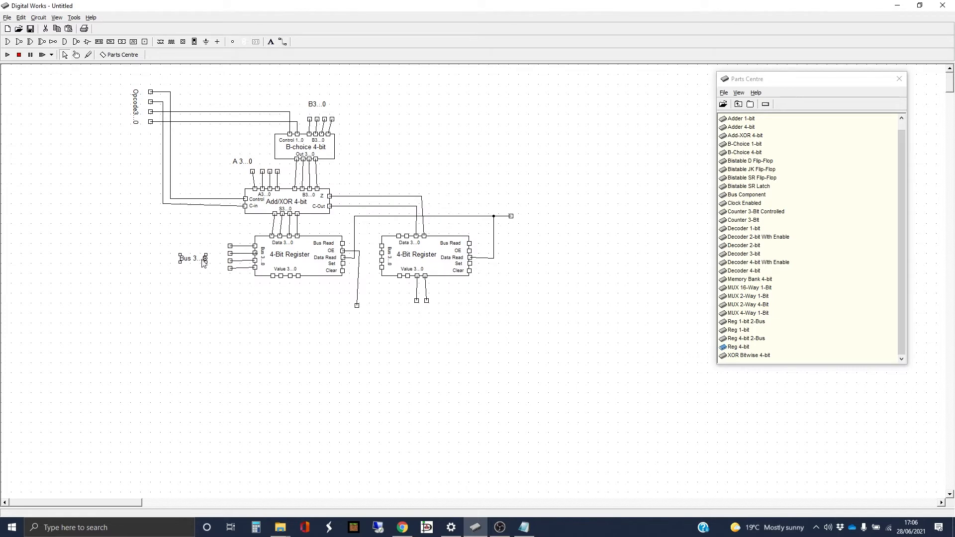
Move the vertical "Bus 3...0" label beside the left register's four bus tags
{"action": "mouse_move", "coordinate": [205, 260]}
{"action": "left_mouse_down"}
{"action": "mouse_move", "coordinate": [193, 276]}
{"action": "mouse_move", "coordinate": [205, 251]}
{"action": "mouse_move", "coordinate": [200, 270]}
{"action": "mouse_move", "coordinate": [214, 258]}
{"action": "left_mouse_up"}
Add the text label "COut" below the left one of the two output tags under the right register
{"action": "left_click", "coordinate": [270, 41]}
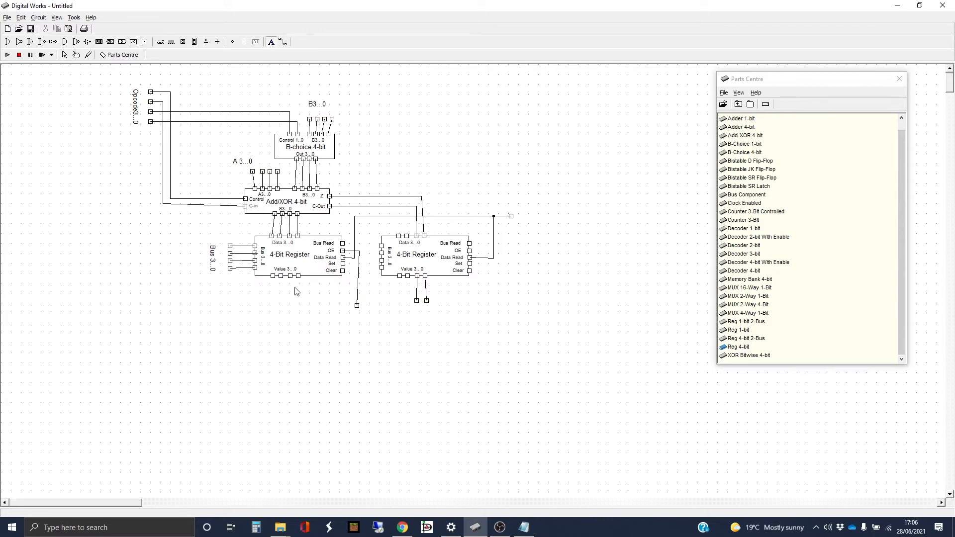
{"action": "left_click", "coordinate": [417, 312]}
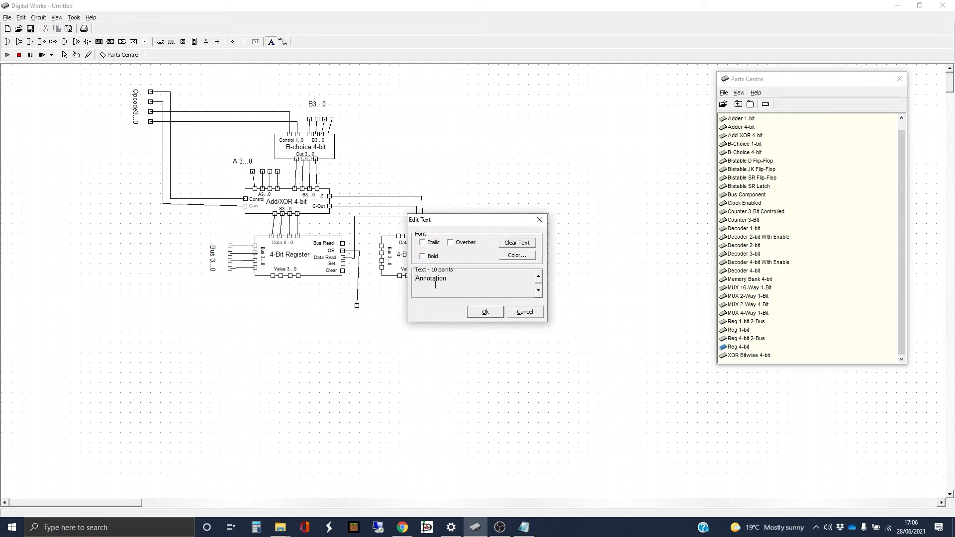
{"action": "mouse_move", "coordinate": [435, 284]}
{"action": "left_mouse_down"}
{"action": "mouse_move", "coordinate": [449, 282]}
{"action": "mouse_move", "coordinate": [395, 282]}
{"action": "left_mouse_up"}
{"action": "left_click_drag", "start_coordinate": [445, 222], "coordinate": [520, 215]}
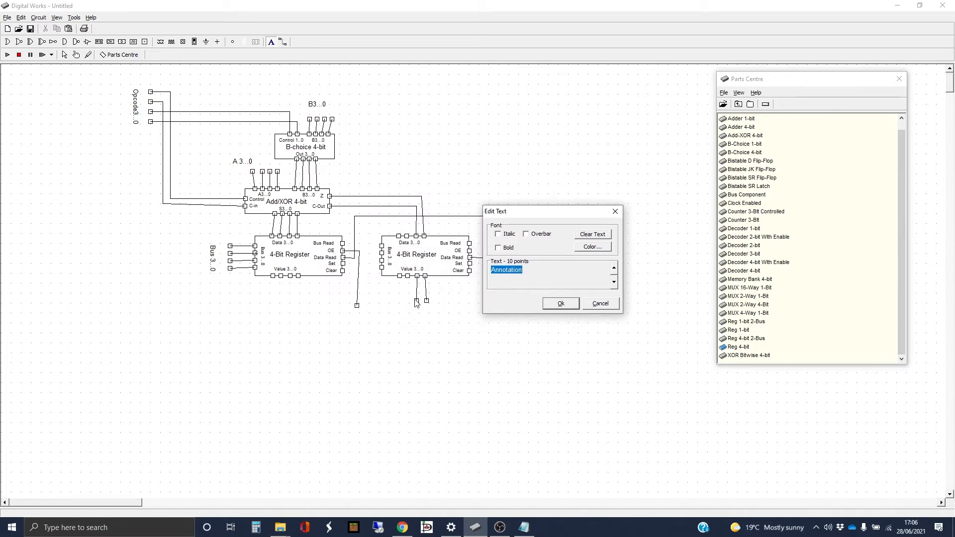
{"action": "type", "text": "COut"}
{"action": "key", "text": "Return"}
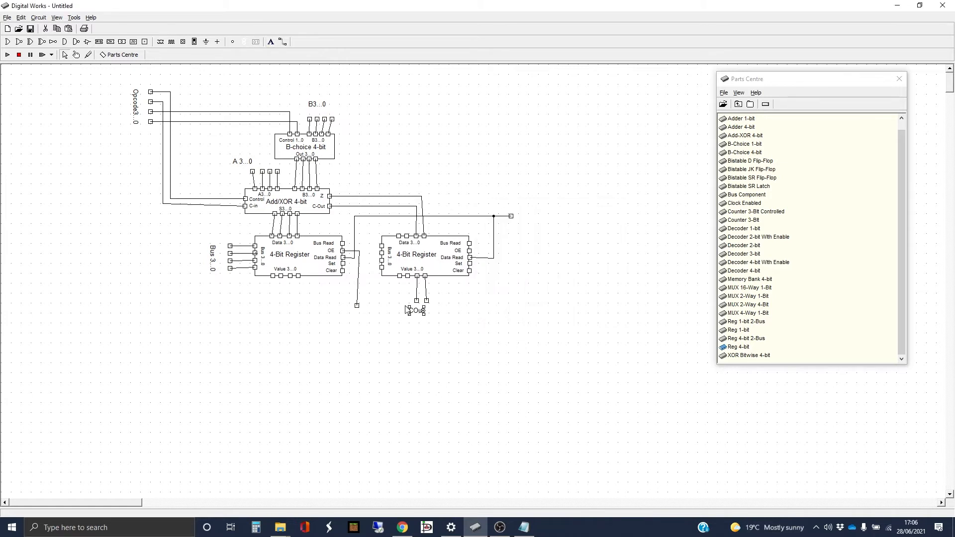
{"action": "left_click_drag", "start_coordinate": [417, 311], "coordinate": [414, 310]}
Add the text label "Z" near the right one of the two output tags under the right register
{"action": "left_click", "coordinate": [270, 43]}
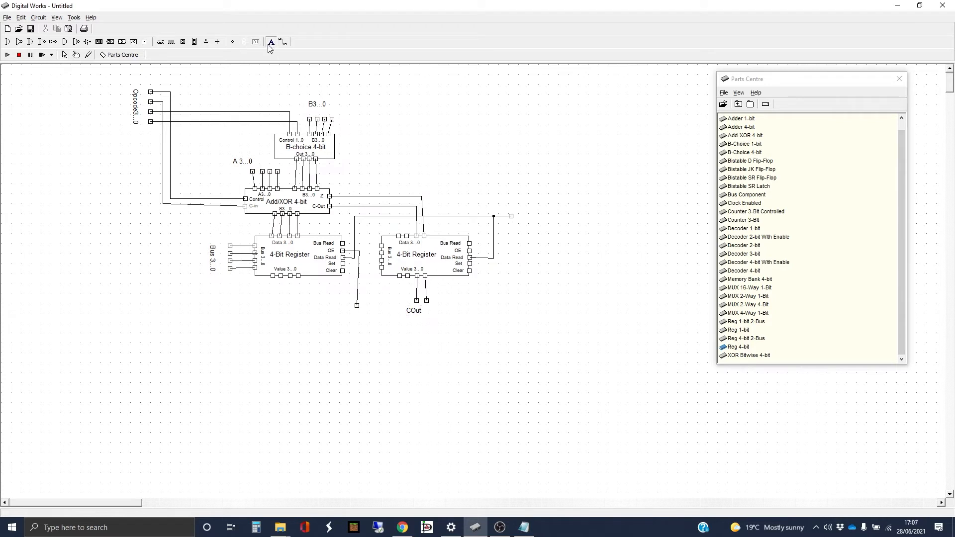
{"action": "left_click", "coordinate": [430, 314]}
{"action": "left_click_drag", "start_coordinate": [527, 281], "coordinate": [491, 269]}
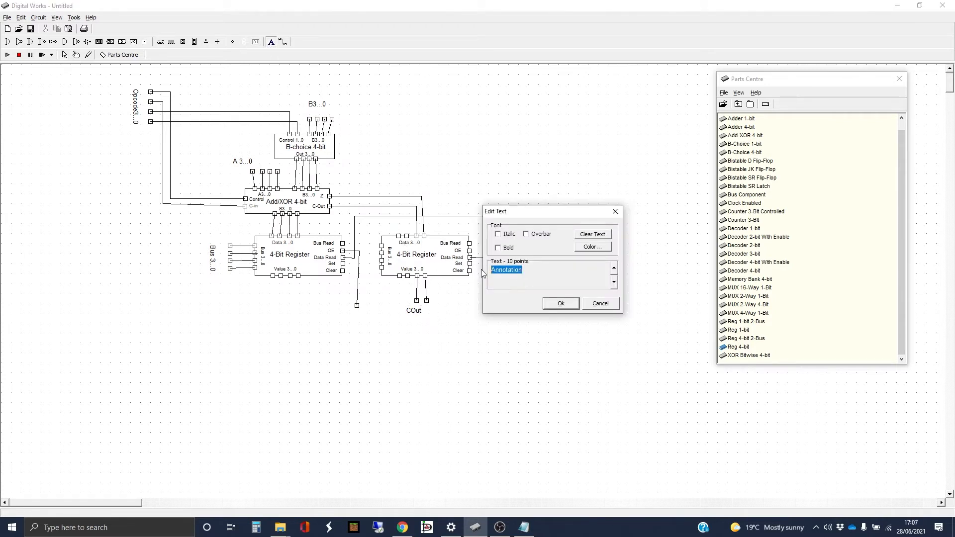
{"action": "type", "text": "Z"}
{"action": "left_click", "coordinate": [561, 304]}
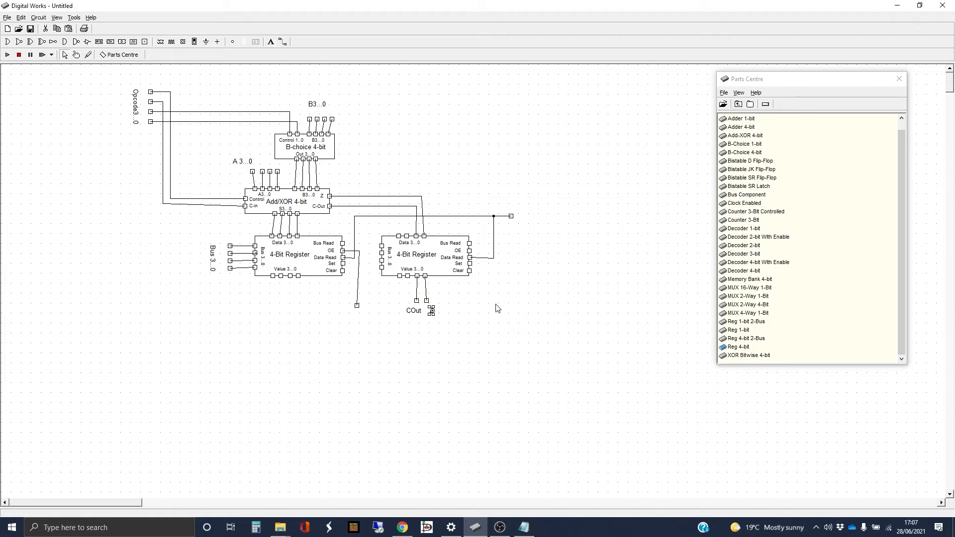
Nudge the "Z" label so it sits beneath its tag, level with the "COut" label
{"action": "key", "text": "Up"}
{"action": "key", "text": "Up"}
{"action": "key", "text": "Left"}
{"action": "key", "text": "Left"}
{"action": "key", "text": "Left"}
{"action": "key", "text": "Left"}
{"action": "key", "text": "Left"}
{"action": "key", "text": "Left"}
{"action": "key", "text": "Left"}
{"action": "key", "text": "Left"}
{"action": "key", "text": "Left"}
{"action": "left_click", "coordinate": [457, 315]}
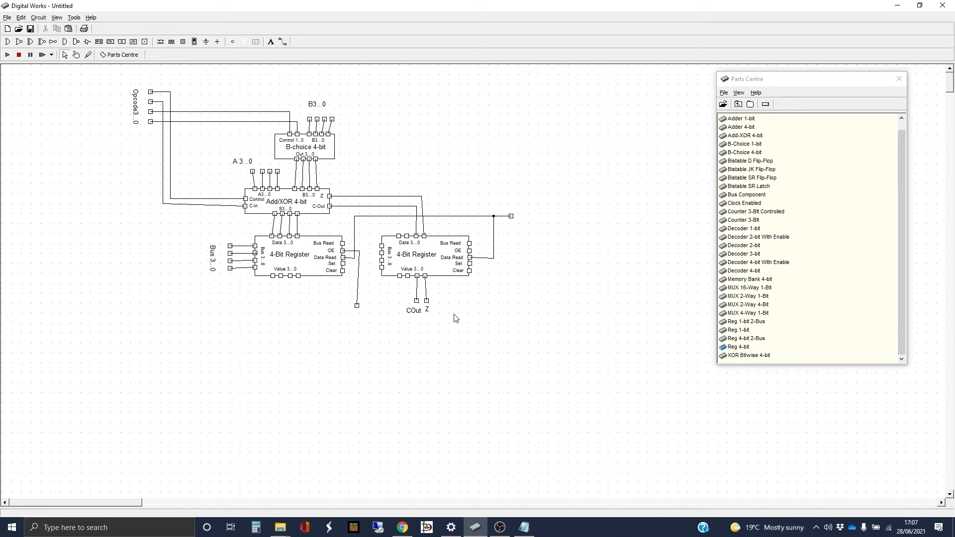
{"action": "left_click", "coordinate": [429, 311]}
{"action": "key", "text": "Down"}
{"action": "key", "text": "Down"}
{"action": "key", "text": "Down"}
{"action": "left_click", "coordinate": [506, 323]}
Add the text label "Execute" to the right of the tag wired to both Data Read pins
{"action": "left_click", "coordinate": [272, 42]}
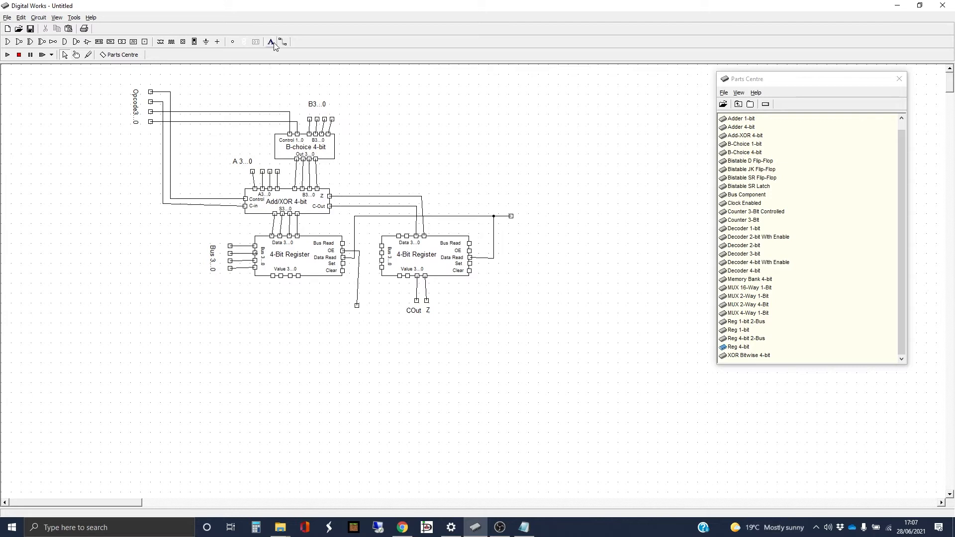
{"action": "left_click", "coordinate": [523, 219]}
{"action": "left_click_drag", "start_coordinate": [532, 271], "coordinate": [496, 270]}
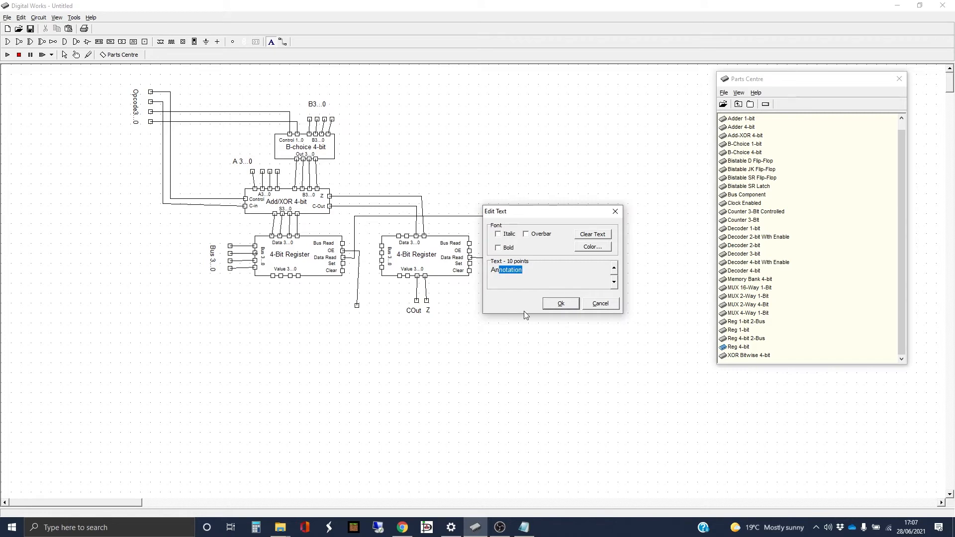
{"action": "key", "text": "BackSpace"}
{"action": "key", "text": "BackSpace"}
{"action": "key", "text": "BackSpace"}
{"action": "type", "text": "Execute"}
{"action": "key", "text": "Return"}
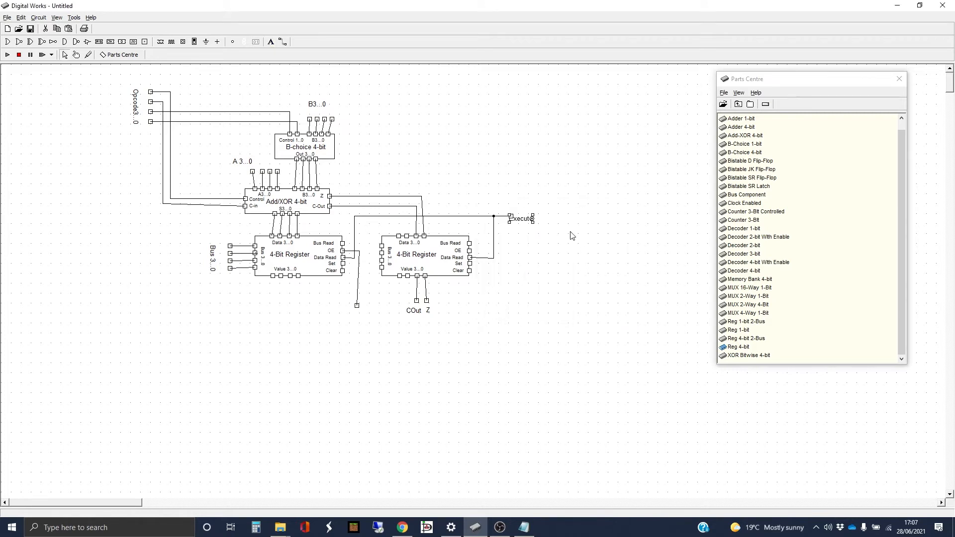
{"action": "left_click_drag", "start_coordinate": [522, 222], "coordinate": [531, 220]}
{"action": "left_click", "coordinate": [495, 300]}
Add the text label "Output Enable" below the tag wired to the left register's OE pin
{"action": "left_click", "coordinate": [270, 43]}
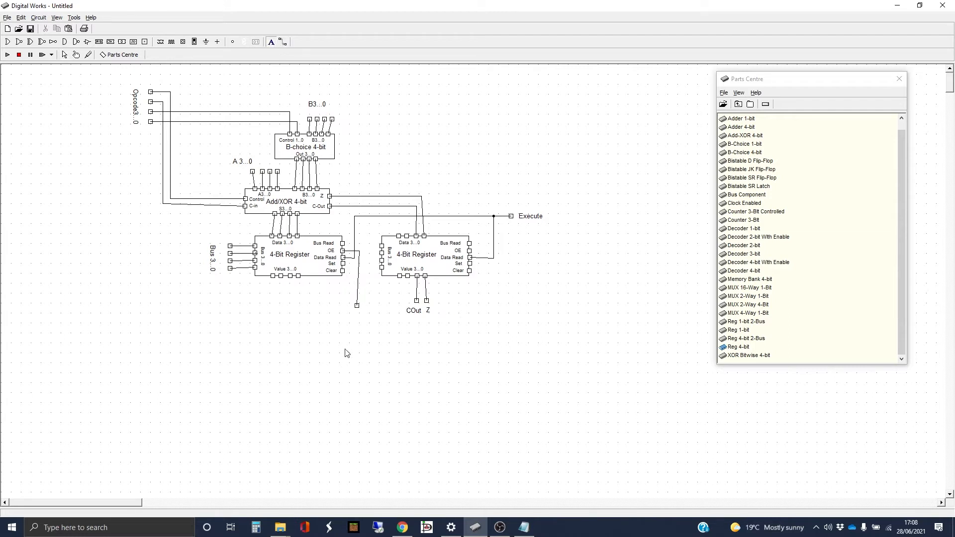
{"action": "left_click", "coordinate": [357, 319]}
{"action": "left_click_drag", "start_coordinate": [536, 273], "coordinate": [488, 274]}
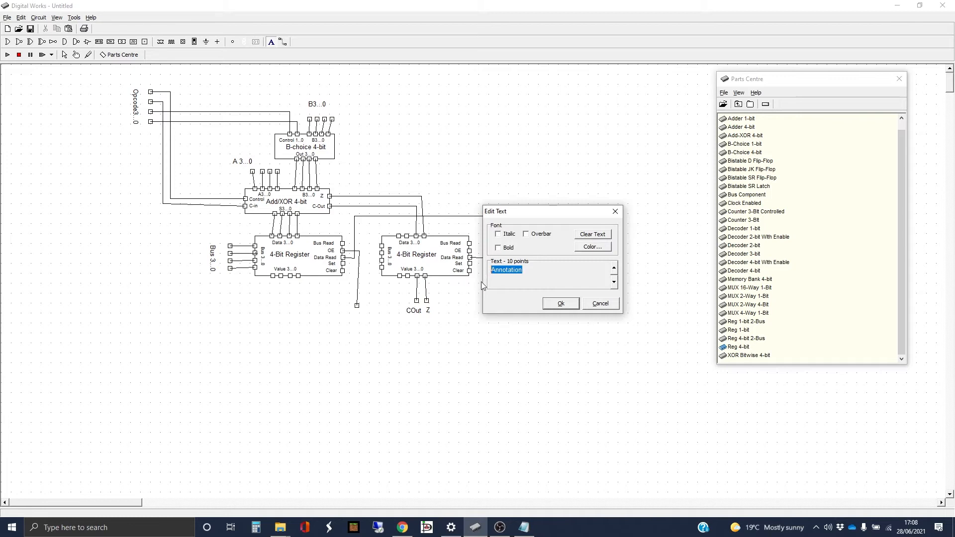
{"action": "type", "text": "Output Enable"}
{"action": "key", "text": "Return"}
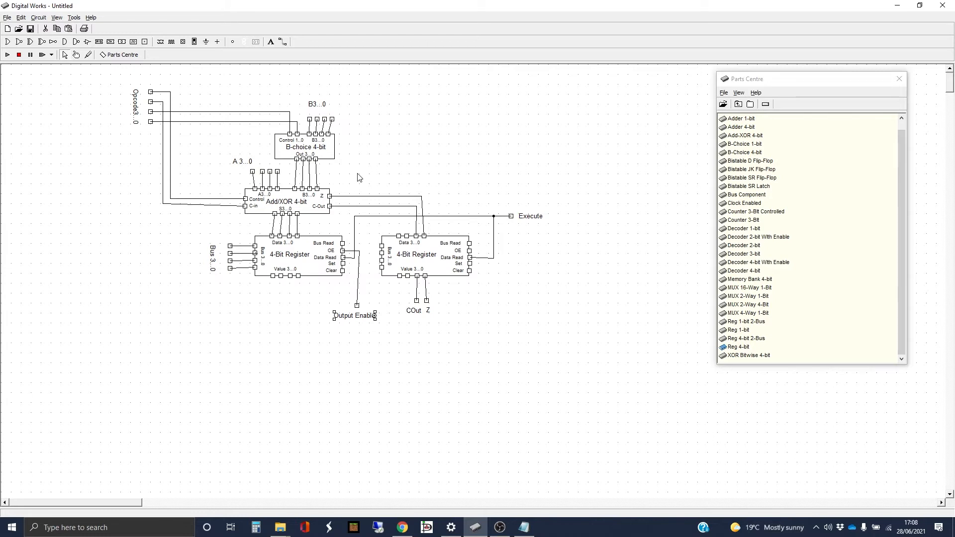
Add the text label "ALUX" just below the left register near its right end
{"action": "left_click", "coordinate": [272, 43]}
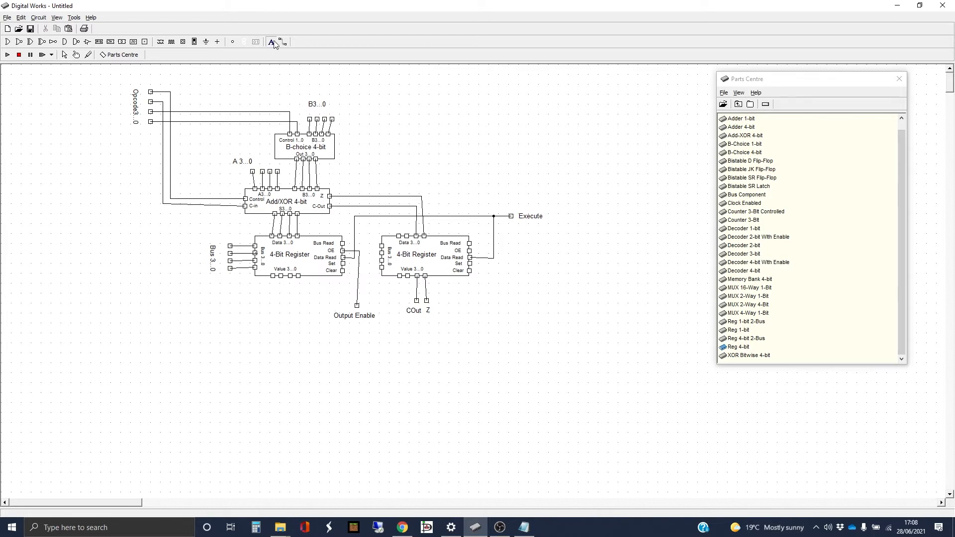
{"action": "left_click", "coordinate": [312, 283]}
{"action": "left_click_drag", "start_coordinate": [532, 275], "coordinate": [460, 275]}
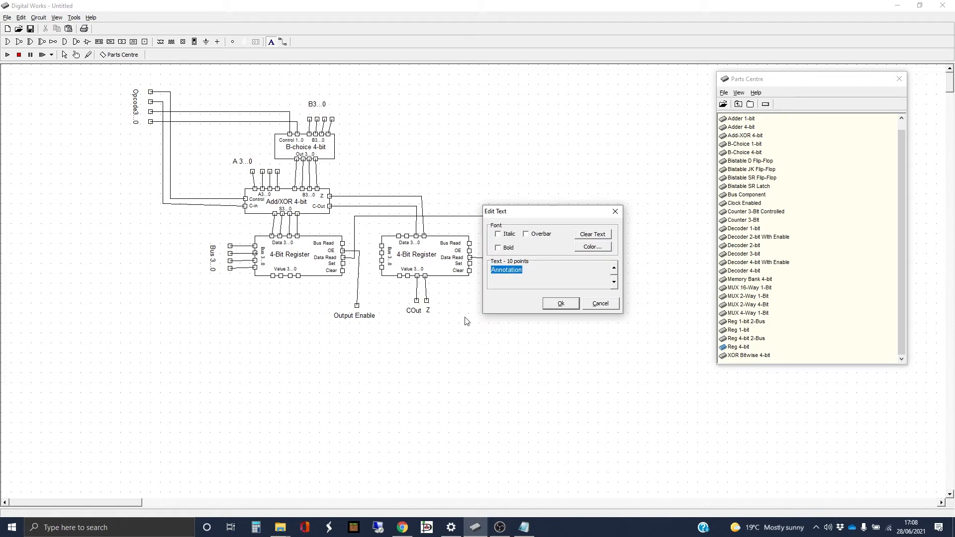
{"action": "type", "text": "ALUX"}
{"action": "left_click", "coordinate": [561, 303]}
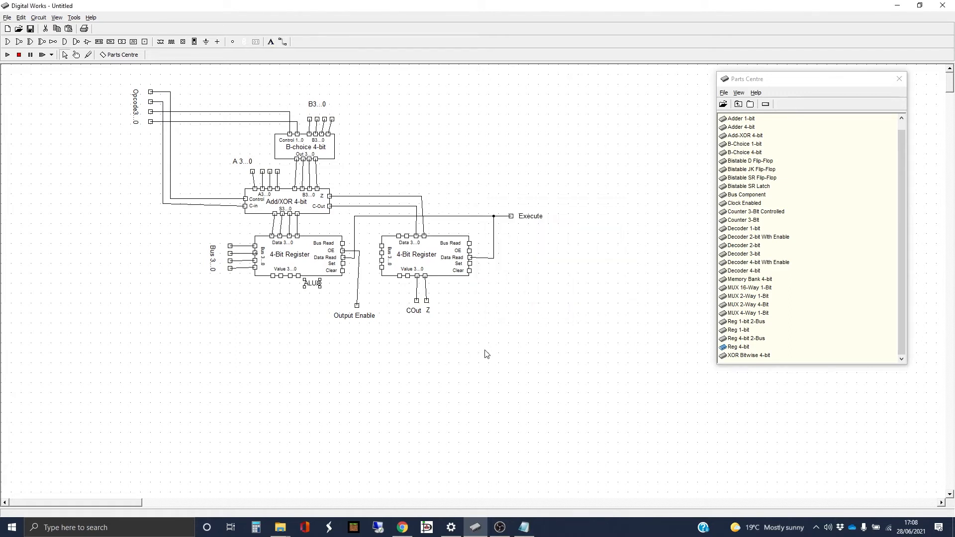
{"action": "key", "text": "Right"}
{"action": "key", "text": "Right"}
{"action": "key", "text": "Right"}
Add the text label "Flags" just below the right register, to the right of its output wires
{"action": "left_click", "coordinate": [271, 42]}
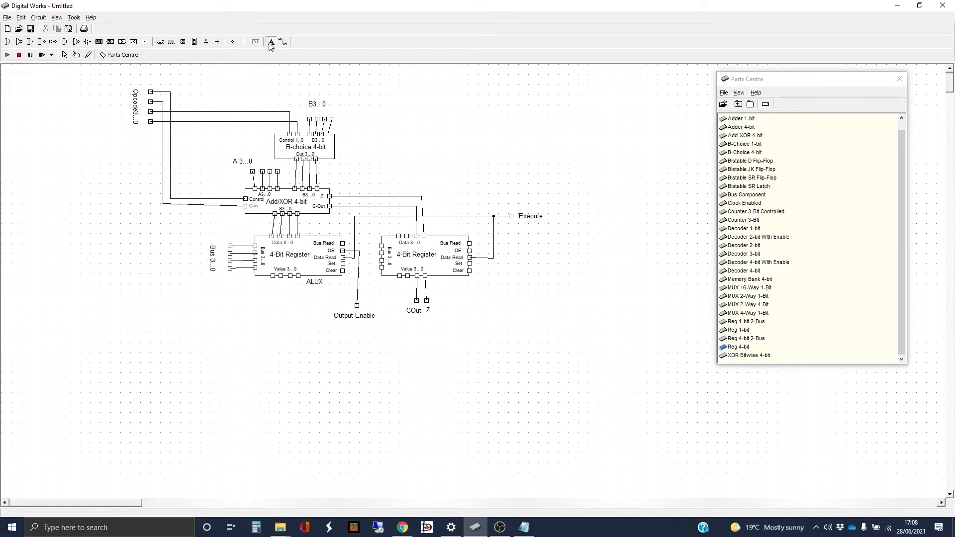
{"action": "left_click", "coordinate": [447, 284]}
{"action": "double_click", "coordinate": [526, 272]}
{"action": "type", "text": "F"}
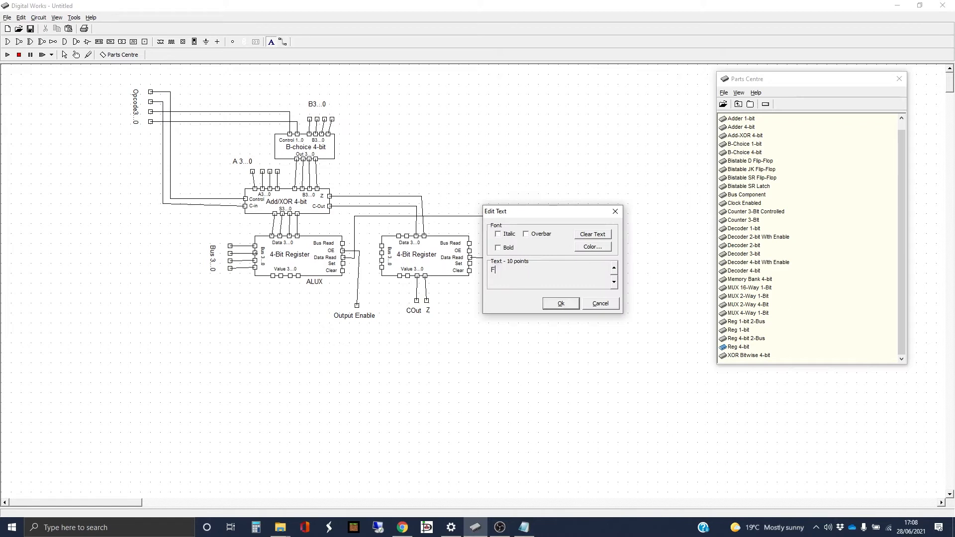
{"action": "type", "text": "lags"}
{"action": "key", "text": "Return"}
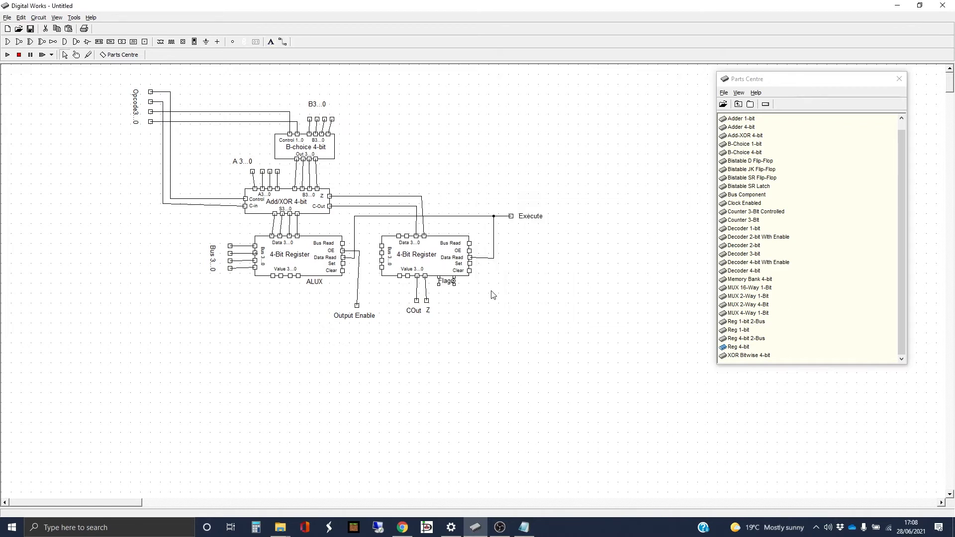
{"action": "key", "text": "Left"}
{"action": "key", "text": "Left"}
{"action": "key", "text": "Left"}
{"action": "key", "text": "Down"}
{"action": "key", "text": "Down"}
{"action": "key", "text": "Up"}
{"action": "left_click", "coordinate": [505, 286]}
Open the Template Editor and change the B-choice template's name text to "ALU"
{"action": "left_click", "coordinate": [73, 17]}
{"action": "left_click", "coordinate": [77, 35]}
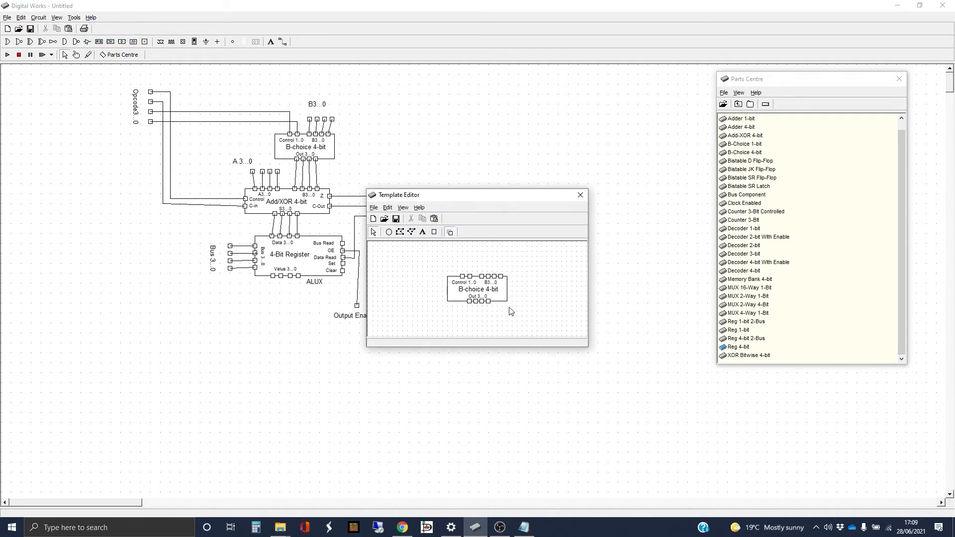
{"action": "left_click", "coordinate": [494, 290]}
{"action": "right_click", "coordinate": [494, 290]}
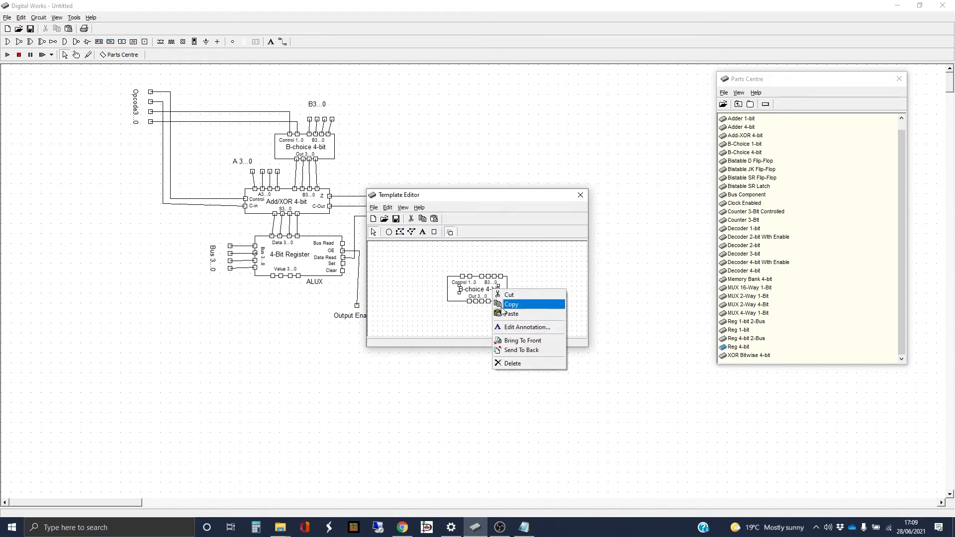
{"action": "left_click", "coordinate": [526, 327]}
{"action": "double_click", "coordinate": [523, 270]}
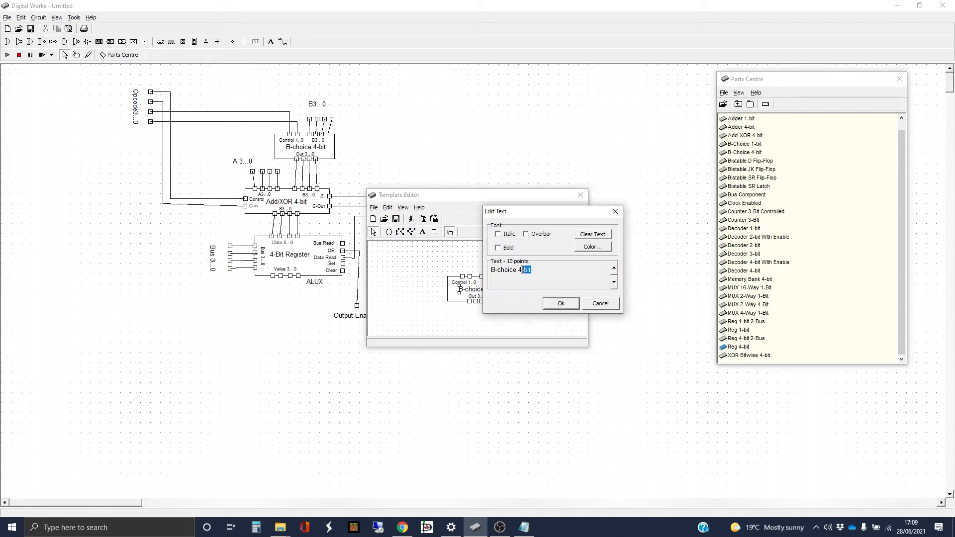
{"action": "left_click_drag", "start_coordinate": [521, 270], "coordinate": [487, 285]}
{"action": "type", "text": "ALU"}
{"action": "key", "text": "Return"}
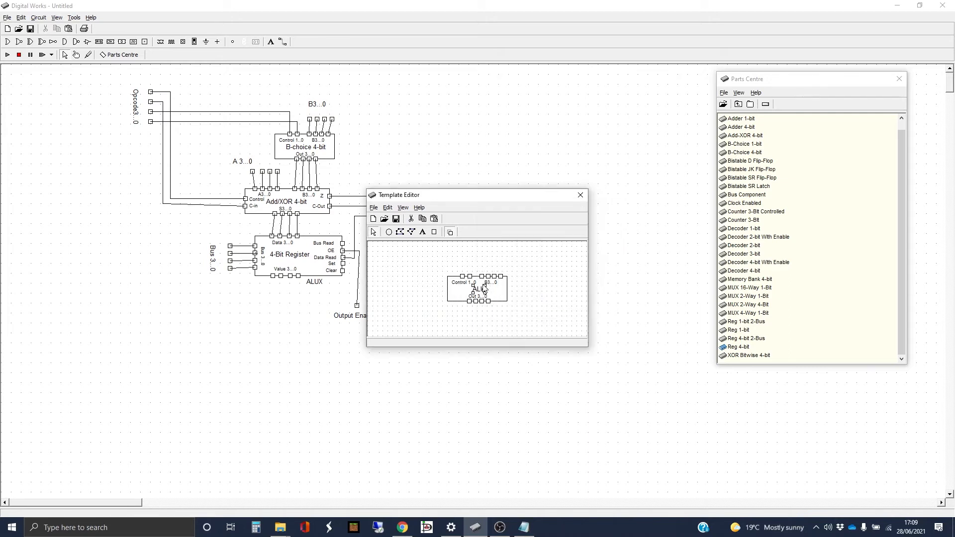
Widen the ALU outline to the right and move the Control and B3...0 pin groups above it
{"action": "left_click_drag", "start_coordinate": [507, 276], "coordinate": [536, 276]}
{"action": "left_click_drag", "start_coordinate": [448, 255], "coordinate": [497, 264]}
{"action": "left_click", "coordinate": [465, 258]}
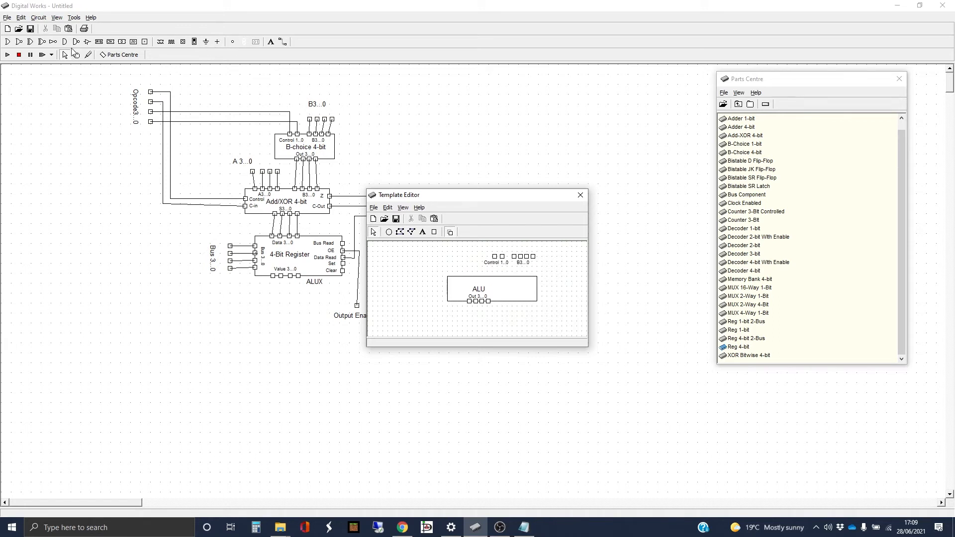
Place a column of four pins on the left edge of the ALU outline
{"action": "left_click", "coordinate": [434, 233]}
{"action": "left_click", "coordinate": [448, 285]}
{"action": "left_click", "coordinate": [448, 284]}
{"action": "left_click", "coordinate": [457, 294]}
{"action": "left_click_drag", "start_coordinate": [457, 295], "coordinate": [447, 298]}
{"action": "left_click", "coordinate": [434, 282]}
{"action": "key", "text": "ctrl+v"}
{"action": "left_click_drag", "start_coordinate": [458, 302], "coordinate": [450, 306]}
{"action": "left_click", "coordinate": [452, 310]}
{"action": "left_click", "coordinate": [449, 288]}
{"action": "left_click", "coordinate": [447, 284]}
{"action": "left_click", "coordinate": [447, 306]}
Shift the four left-edge pins up and extend the bottom edge of the ALU outline slightly downward
{"action": "left_click_drag", "start_coordinate": [425, 265], "coordinate": [466, 324]}
{"action": "key", "text": "Up"}
{"action": "key", "text": "Up"}
{"action": "key", "text": "Up"}
{"action": "key", "text": "Up"}
{"action": "left_click", "coordinate": [458, 322]}
{"action": "left_click", "coordinate": [465, 296]}
{"action": "left_click_drag", "start_coordinate": [447, 299], "coordinate": [447, 305]}
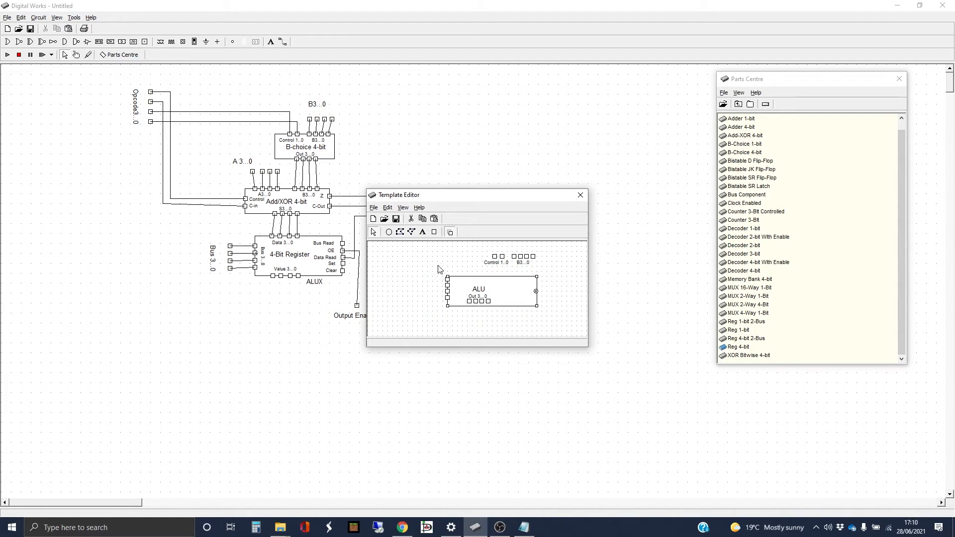
Nudge the four left-edge pins down to centre them on the ALU outline's edge
{"action": "left_click_drag", "start_coordinate": [431, 262], "coordinate": [462, 315]}
{"action": "key", "text": "Down"}
{"action": "key", "text": "Down"}
{"action": "key", "text": "Down"}
{"action": "key", "text": "Down"}
{"action": "key", "text": "Up"}
{"action": "left_click", "coordinate": [558, 278]}
Move the B3...0 pin group onto the outline's top edge and place a copy of it to its left
{"action": "left_click_drag", "start_coordinate": [508, 247], "coordinate": [514, 281]}
{"action": "key", "text": "ctrl+c"}
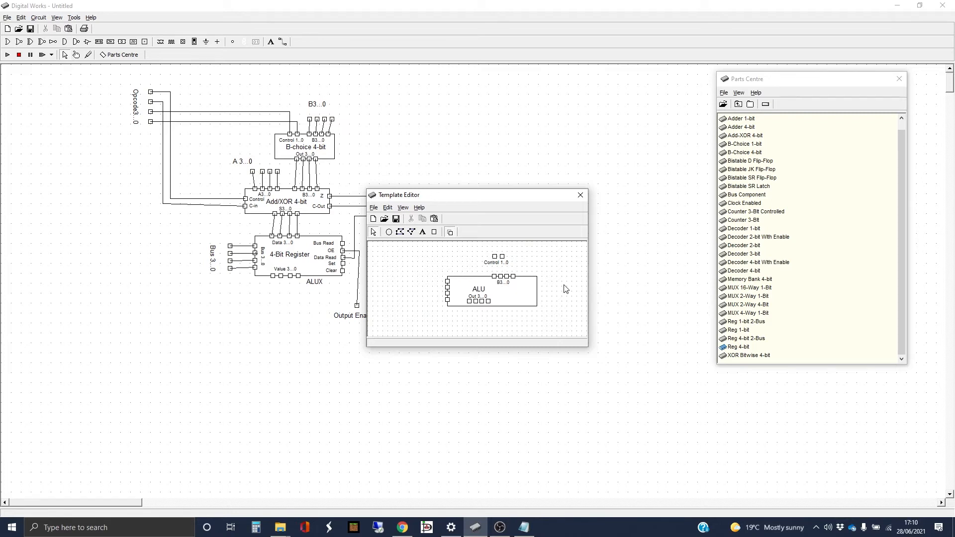
{"action": "key", "text": "ctrl+v"}
{"action": "left_click_drag", "start_coordinate": [519, 287], "coordinate": [474, 276]}
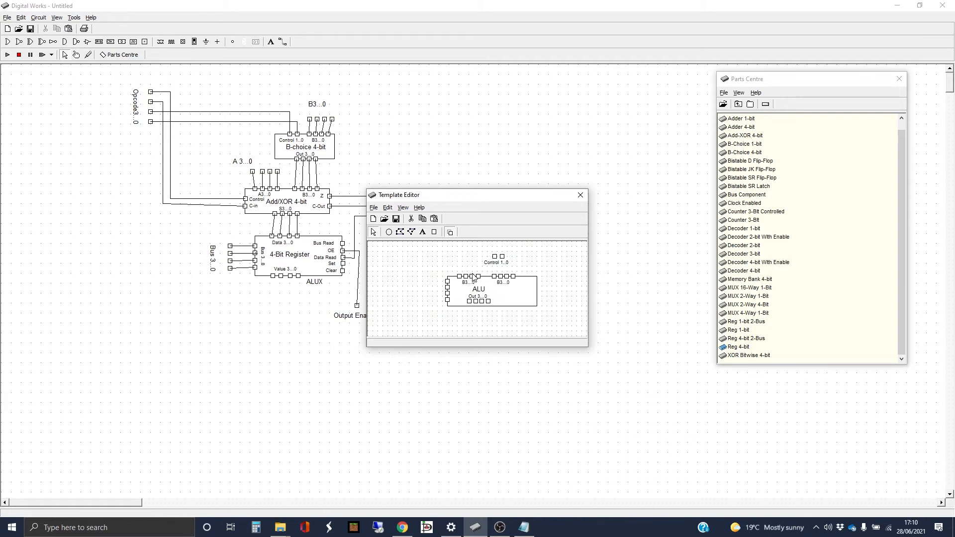
Change the copied left pin group's label to "A3...0"
{"action": "left_click", "coordinate": [441, 268]}
{"action": "right_click", "coordinate": [470, 285]}
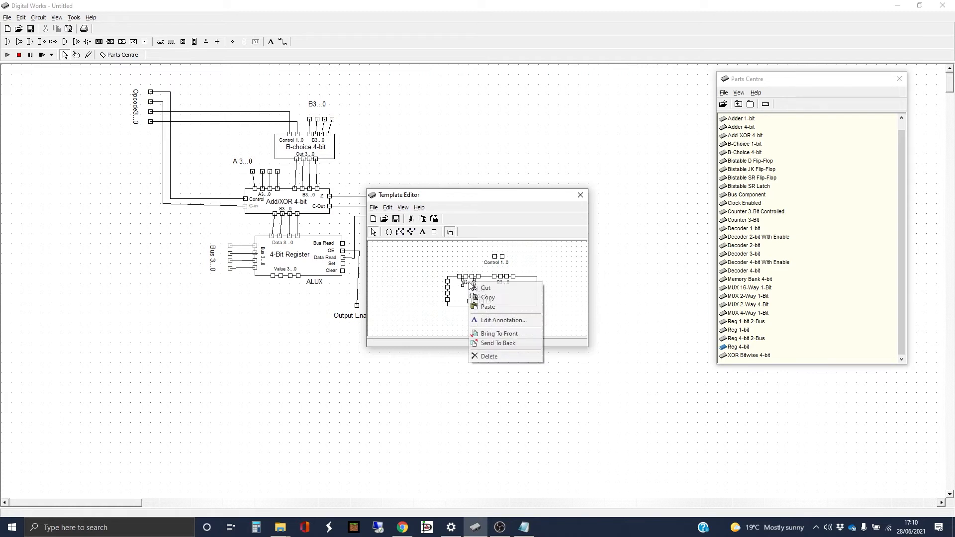
{"action": "left_click", "coordinate": [485, 320]}
{"action": "key", "text": "Delete"}
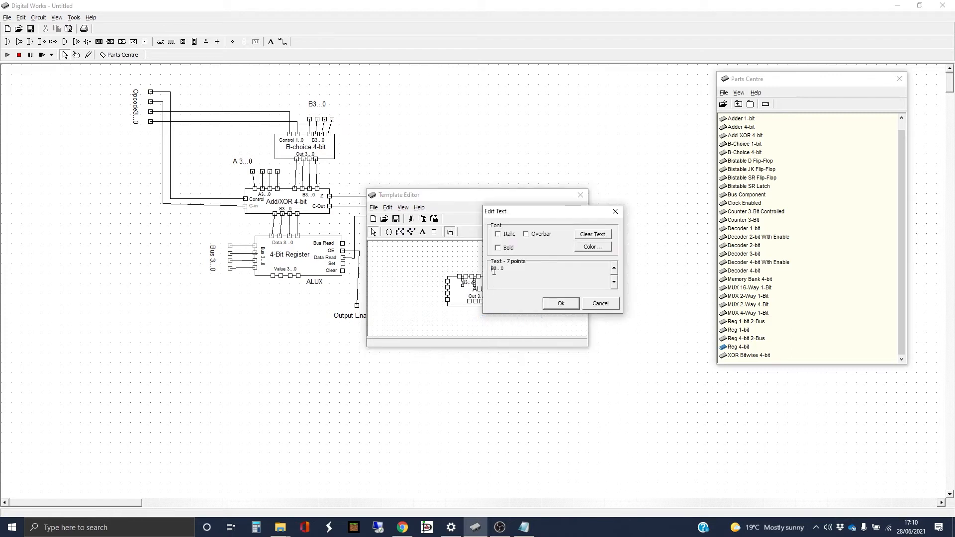
{"action": "type", "text": "A"}
{"action": "left_click", "coordinate": [572, 303]}
{"action": "left_click", "coordinate": [545, 293]}
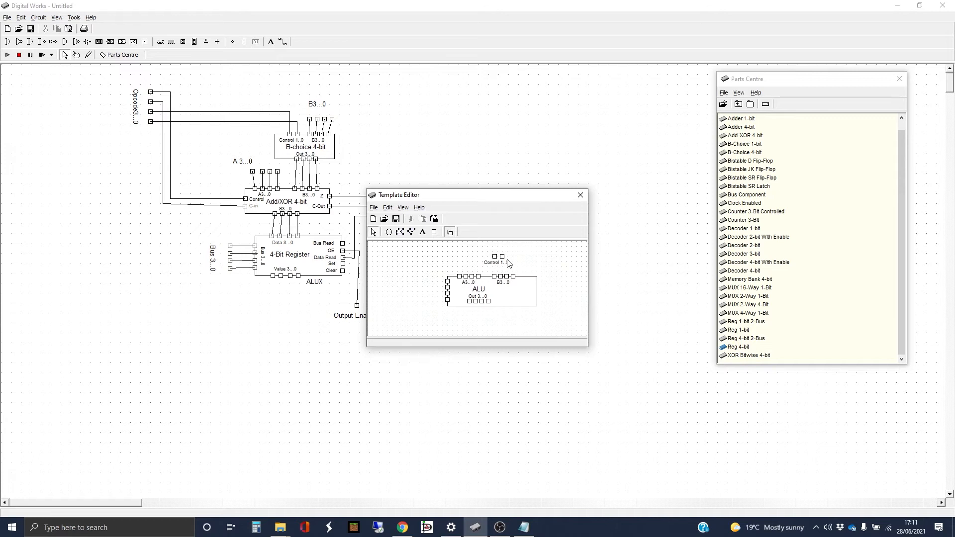
Nudge the B3...0 pin group slightly left and widen the ALU outline further to the right
{"action": "left_click_drag", "start_coordinate": [481, 197], "coordinate": [531, 94]}
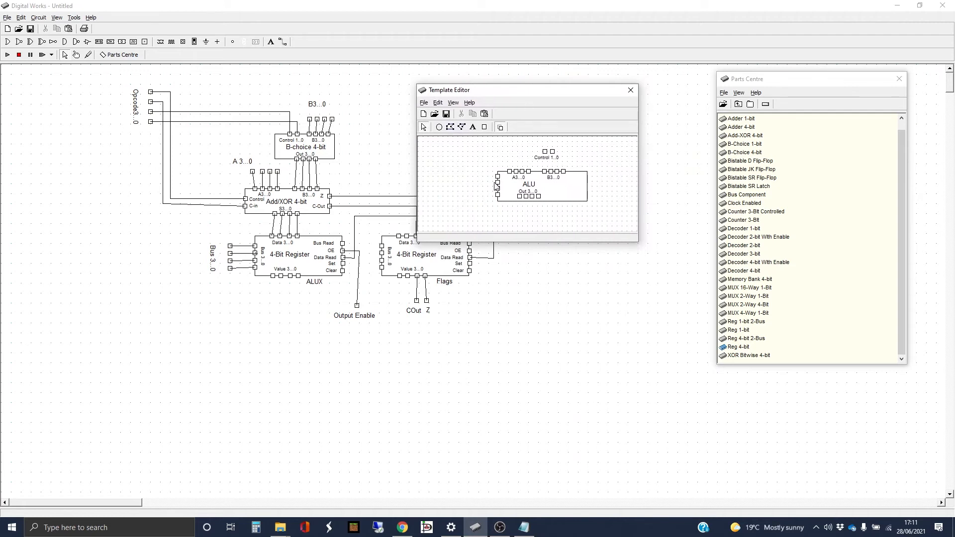
{"action": "left_click", "coordinate": [538, 202]}
{"action": "left_click_drag", "start_coordinate": [552, 220], "coordinate": [513, 214]}
{"action": "left_click_drag", "start_coordinate": [539, 163], "coordinate": [582, 193]}
{"action": "key", "text": "Left"}
{"action": "left_click", "coordinate": [573, 192]}
{"action": "left_click_drag", "start_coordinate": [587, 172], "coordinate": [603, 171]}
{"action": "left_click", "coordinate": [579, 186]}
Paste another copy of the B3...0 pin group onto the top edge near the outline's right end
{"action": "left_click", "coordinate": [599, 158]}
{"action": "key", "text": "ctrl+v"}
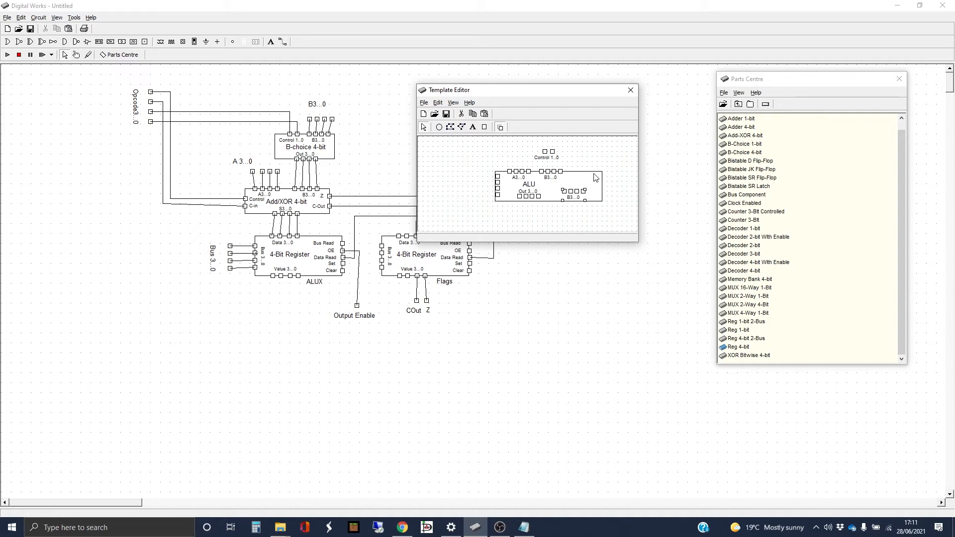
{"action": "left_click_drag", "start_coordinate": [577, 194], "coordinate": [589, 172]}
{"action": "left_click", "coordinate": [610, 184]}
Change the label of the third pin group on the ALU outline's top edge to "Opcode 3...0"
{"action": "left_click", "coordinate": [585, 177]}
{"action": "right_click", "coordinate": [587, 179]}
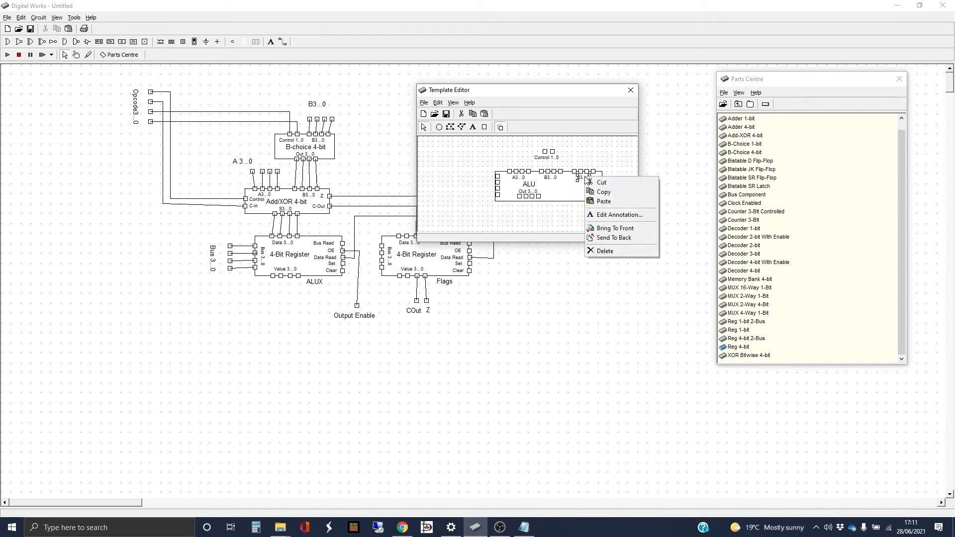
{"action": "left_click", "coordinate": [622, 215]}
{"action": "left_click_drag", "start_coordinate": [508, 271], "coordinate": [487, 281]}
{"action": "type", "text": "O"}
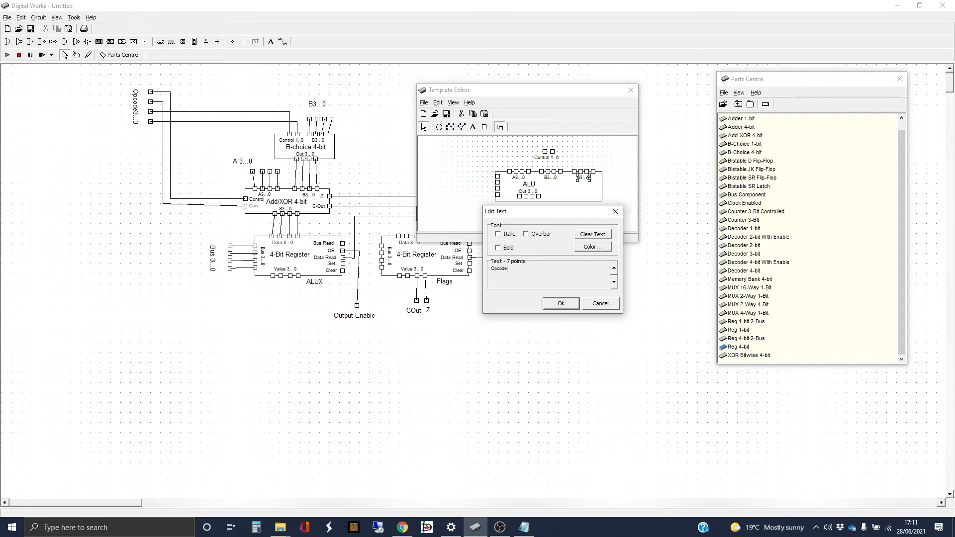
{"action": "type", "text": "pcode 3...0"}
{"action": "key", "text": "Return"}
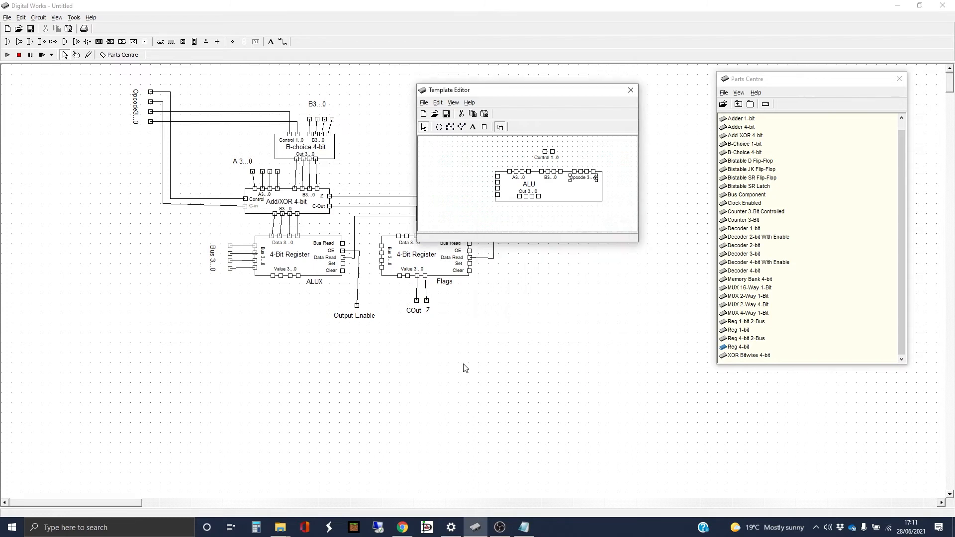
{"action": "left_click", "coordinate": [577, 220]}
Move one Control pin onto the outline's right edge and two Out pins onto its bottom edge near the right corner
{"action": "left_click", "coordinate": [553, 152]}
{"action": "left_click_drag", "start_coordinate": [582, 167], "coordinate": [602, 187]}
{"action": "left_click", "coordinate": [534, 197]}
Delete the remaining Out 3...0 pins together with their label
{"action": "left_click_drag", "start_coordinate": [554, 215], "coordinate": [507, 191]}
{"action": "key", "text": "Delete"}
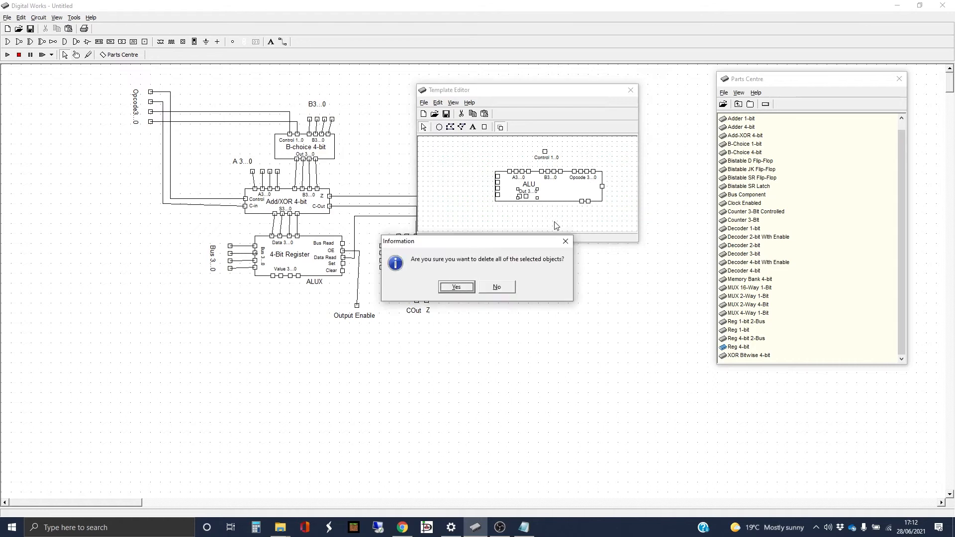
{"action": "left_click", "coordinate": [456, 287]}
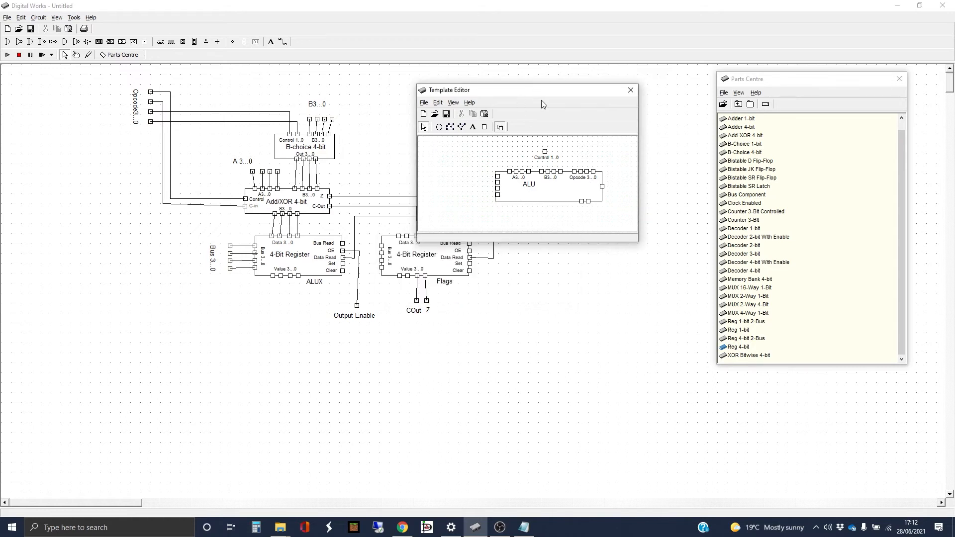
Uncover the circuit behind the Template Editor, and add the label "Execute" beside the right-edge pin
{"action": "left_click_drag", "start_coordinate": [546, 96], "coordinate": [572, 292]}
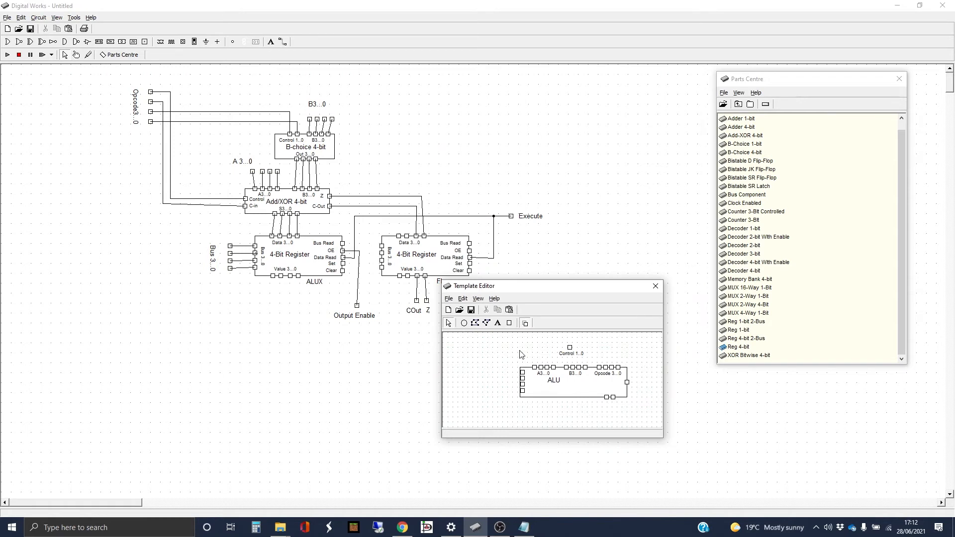
{"action": "left_click", "coordinate": [499, 324]}
{"action": "left_click", "coordinate": [612, 382]}
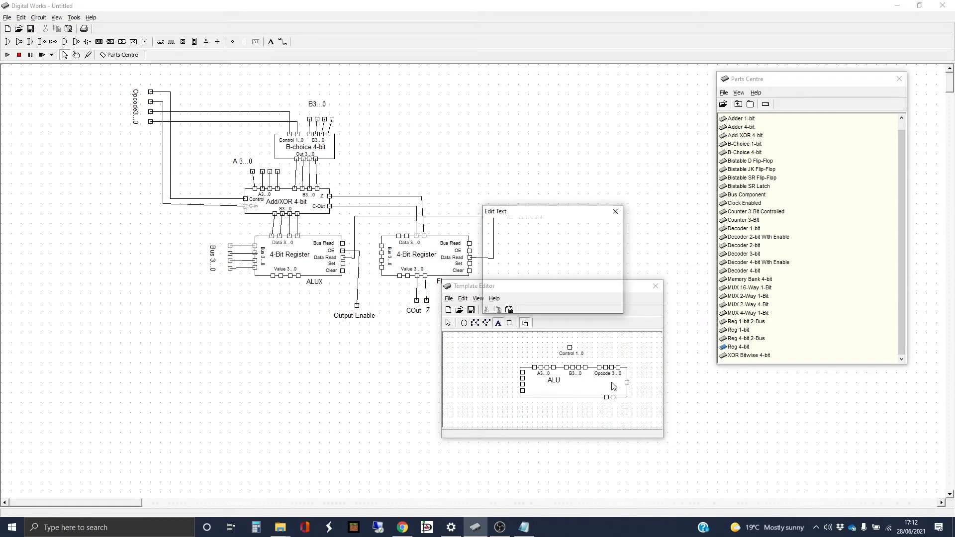
{"action": "left_click_drag", "start_coordinate": [528, 273], "coordinate": [439, 274]}
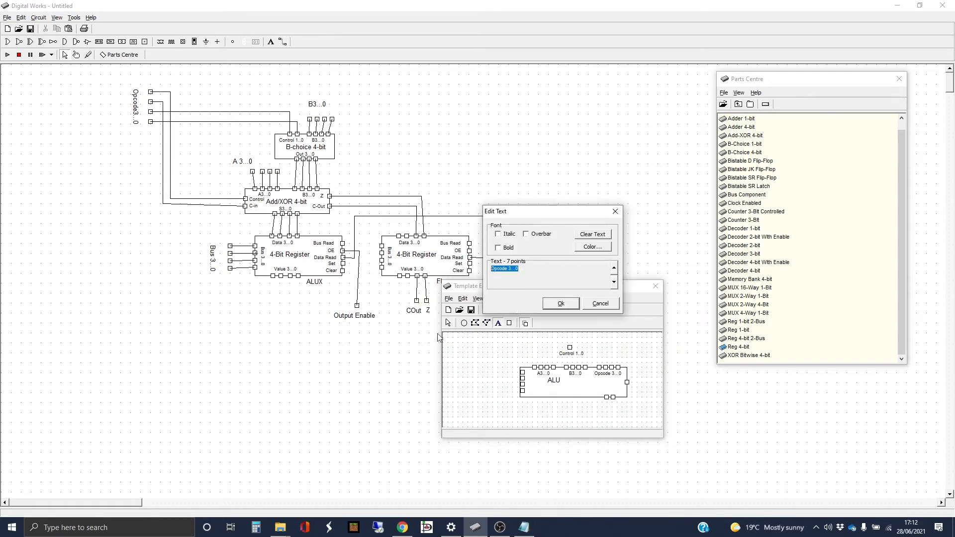
{"action": "type", "text": "Execute"}
{"action": "key", "text": "Return"}
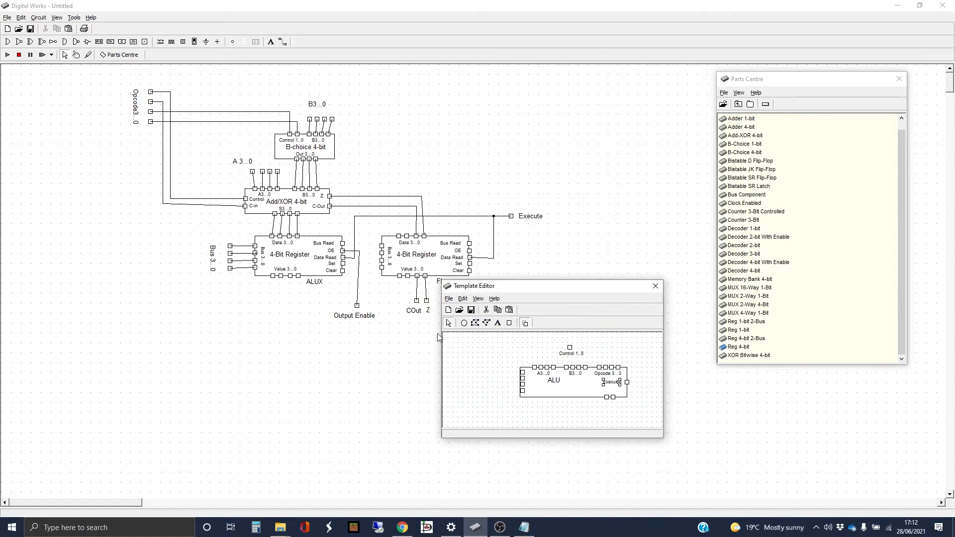
{"action": "key", "text": "Right"}
{"action": "key", "text": "Right"}
{"action": "key", "text": "Right"}
{"action": "key", "text": "Right"}
{"action": "key", "text": "Left"}
Shift the four left pins onto the outline's left edge and add a new pin on the bottom edge near the left corner
{"action": "left_click_drag", "start_coordinate": [532, 409], "coordinate": [519, 369]}
{"action": "left_click", "coordinate": [570, 411]}
{"action": "left_click", "coordinate": [509, 322]}
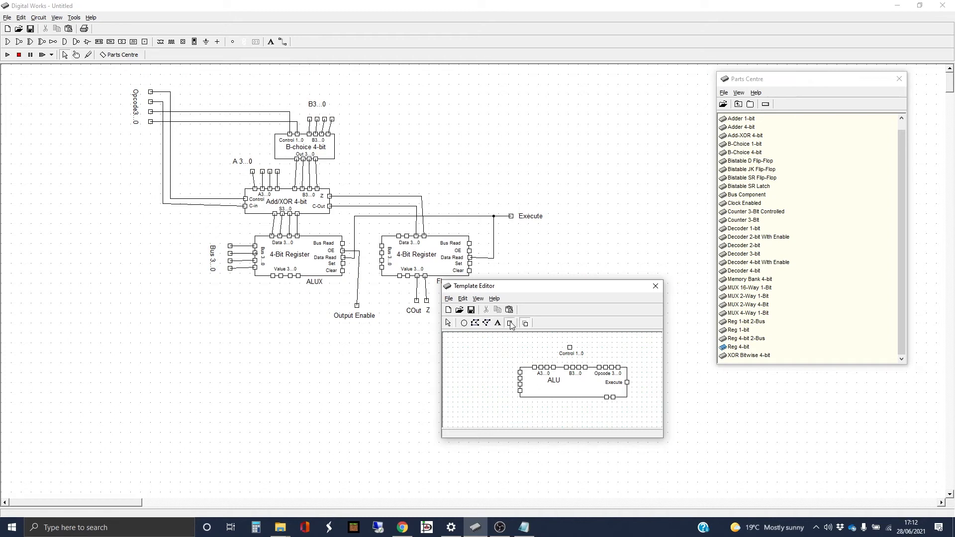
{"action": "left_click", "coordinate": [530, 400]}
Add the text label "OE" above the new bottom-edge pin
{"action": "left_click", "coordinate": [498, 324]}
{"action": "left_click", "coordinate": [537, 395]}
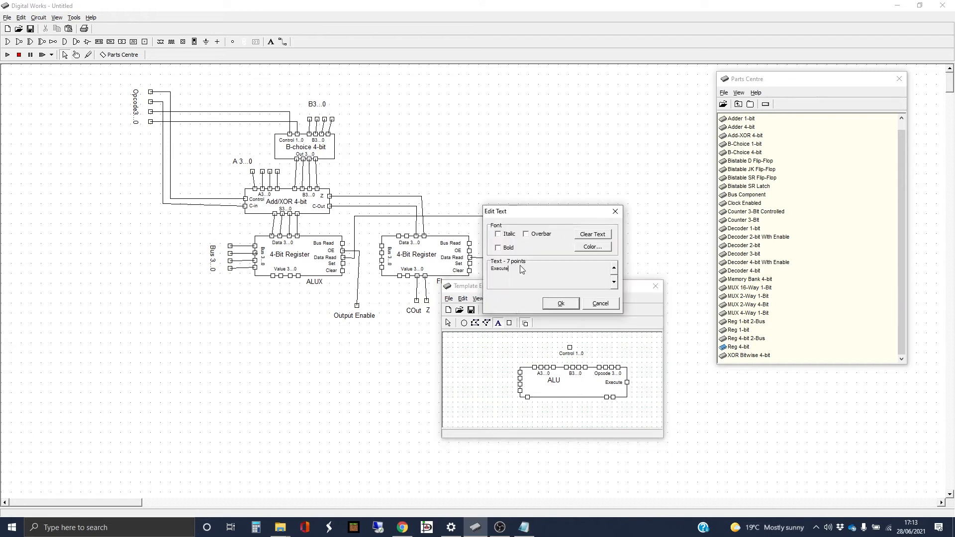
{"action": "left_click_drag", "start_coordinate": [521, 268], "coordinate": [471, 280]}
{"action": "type", "text": "OE"}
{"action": "key", "text": "Return"}
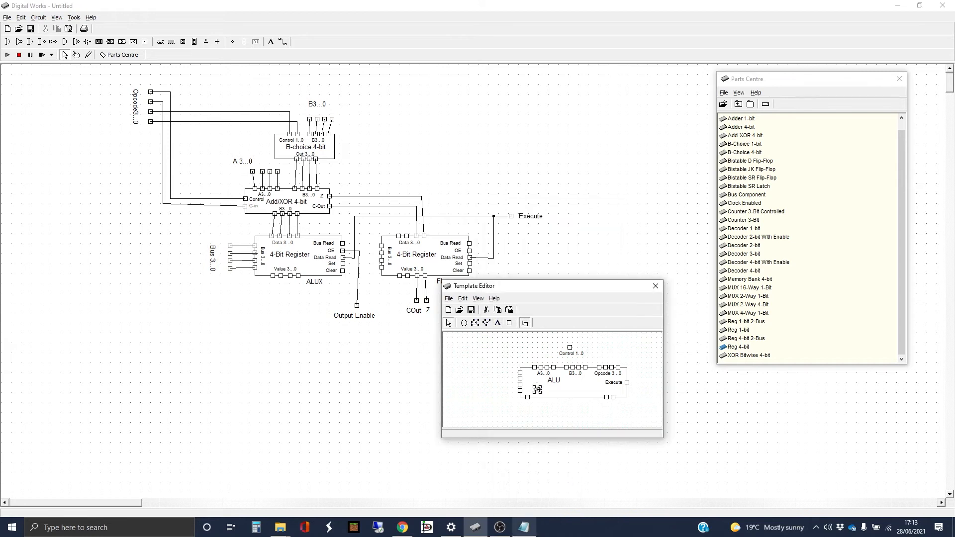
Move the OE pin slightly right and lower its label so the two line up at the bottom edge
{"action": "left_click", "coordinate": [528, 398]}
{"action": "key", "text": "Right"}
{"action": "left_click", "coordinate": [537, 391]}
{"action": "key", "text": "Down"}
{"action": "key", "text": "Down"}
{"action": "key", "text": "Down"}
{"action": "key", "text": "Left"}
Copy the A3...0 label to the empty area left of the outline and change the copy's text to "Bus3...0"
{"action": "left_click", "coordinate": [543, 373]}
{"action": "left_click", "coordinate": [553, 387]}
{"action": "left_click_drag", "start_coordinate": [555, 388], "coordinate": [481, 364]}
{"action": "right_click", "coordinate": [481, 363]}
{"action": "left_click", "coordinate": [497, 399]}
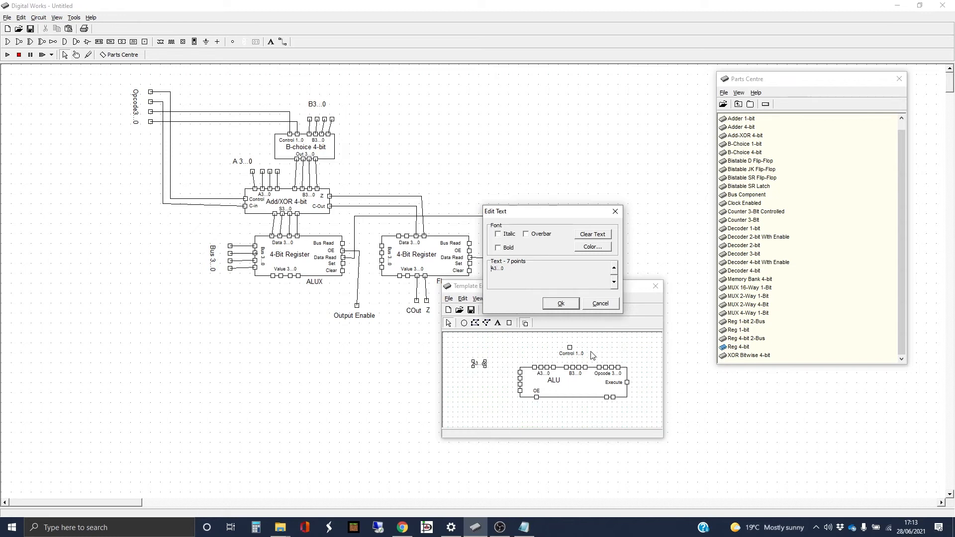
{"action": "type", "text": "Bus"}
{"action": "key", "text": "Return"}
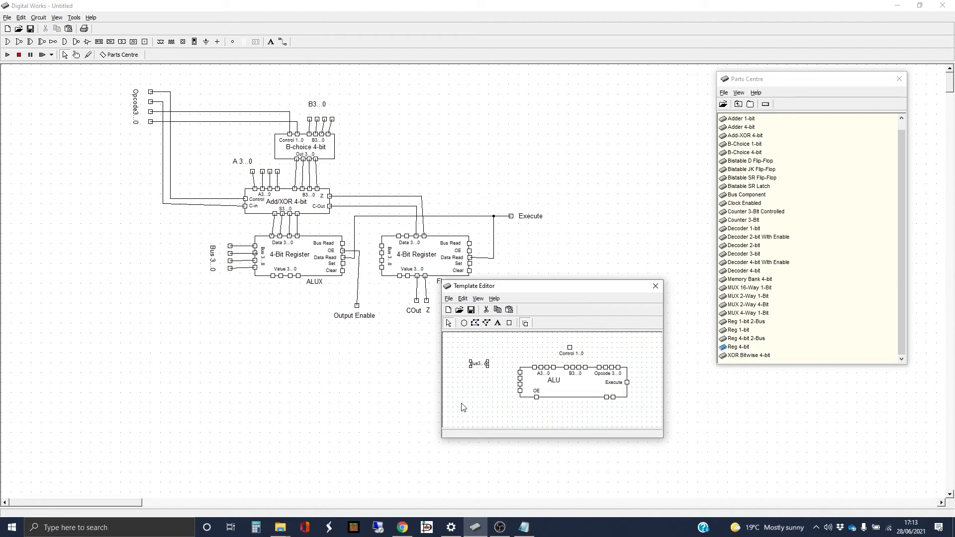
Place the Bus3...0 label vertically beside the left-edge pins and space the two bottom-right pins further apart
{"action": "left_click_drag", "start_coordinate": [489, 366], "coordinate": [526, 383]}
{"action": "left_click", "coordinate": [571, 417]}
{"action": "left_click", "coordinate": [609, 398]}
{"action": "left_click", "coordinate": [607, 398]}
{"action": "left_click", "coordinate": [618, 421]}
Add the label "C-out" and position it directly above the left pin of the bottom-right pair
{"action": "left_click", "coordinate": [498, 324]}
{"action": "left_click", "coordinate": [595, 393]}
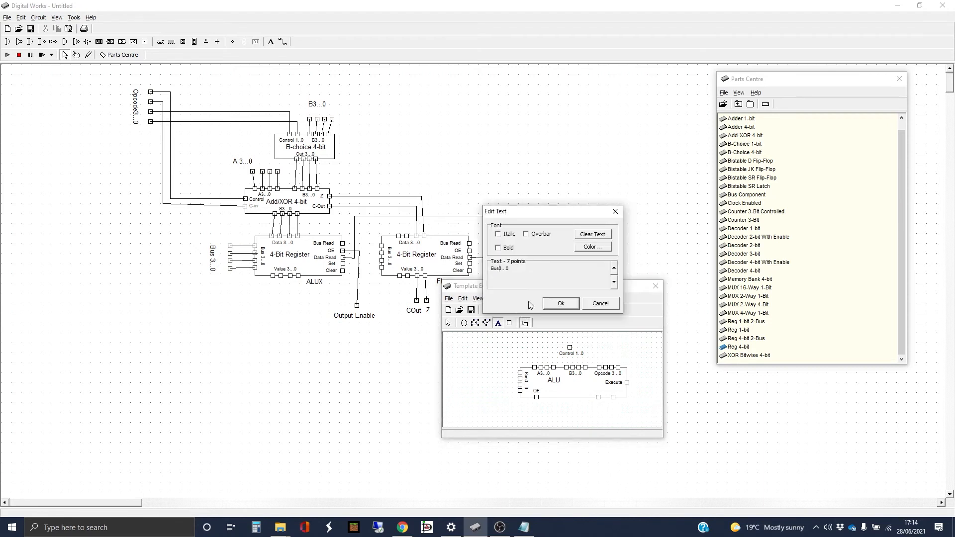
{"action": "left_click_drag", "start_coordinate": [505, 272], "coordinate": [482, 272]}
{"action": "type", "text": "C-out"}
{"action": "key", "text": "Return"}
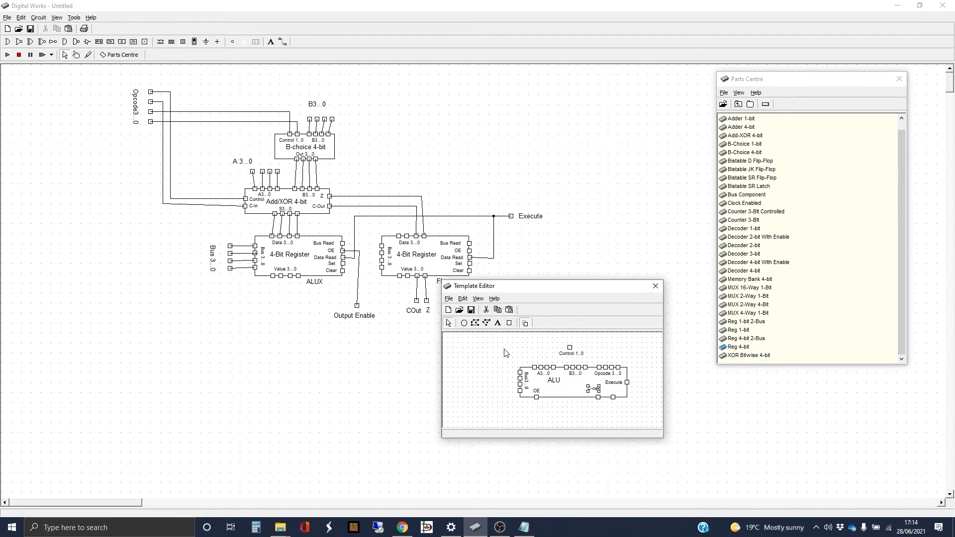
{"action": "key", "text": "Right"}
{"action": "key", "text": "Down"}
{"action": "left_click", "coordinate": [505, 353]}
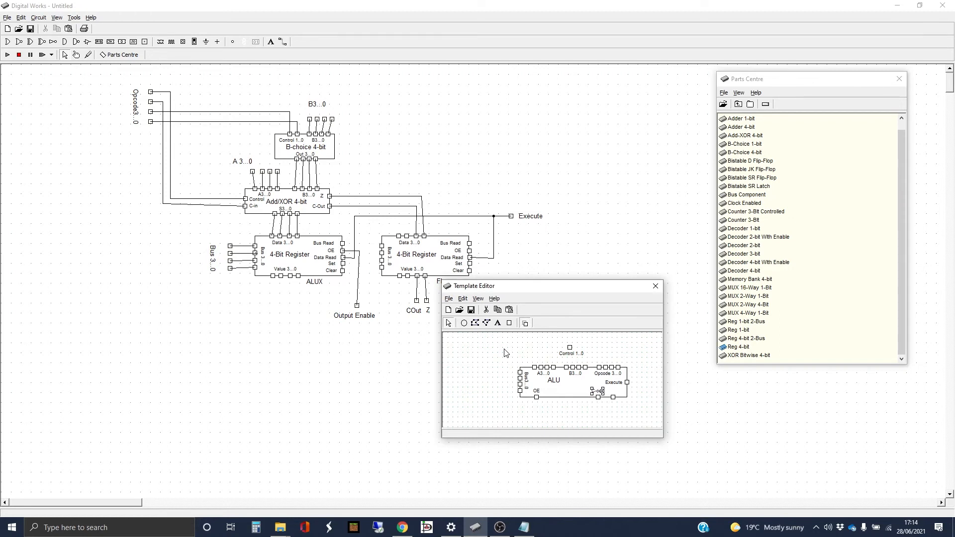
Add the label "Z" above the rightmost pin on the bottom edge
{"action": "left_click", "coordinate": [498, 323]}
{"action": "left_click", "coordinate": [613, 394]}
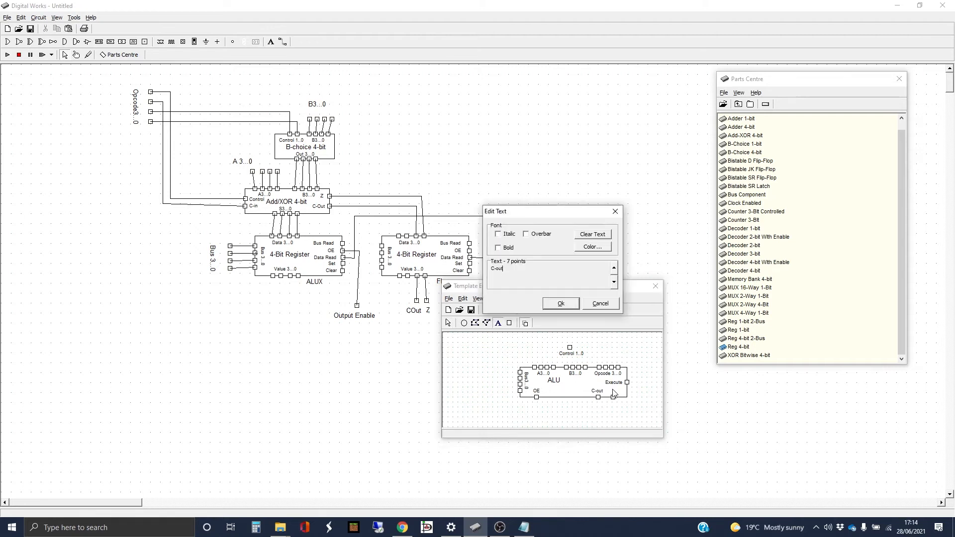
{"action": "key", "text": "Delete"}
{"action": "left_click", "coordinate": [561, 304]}
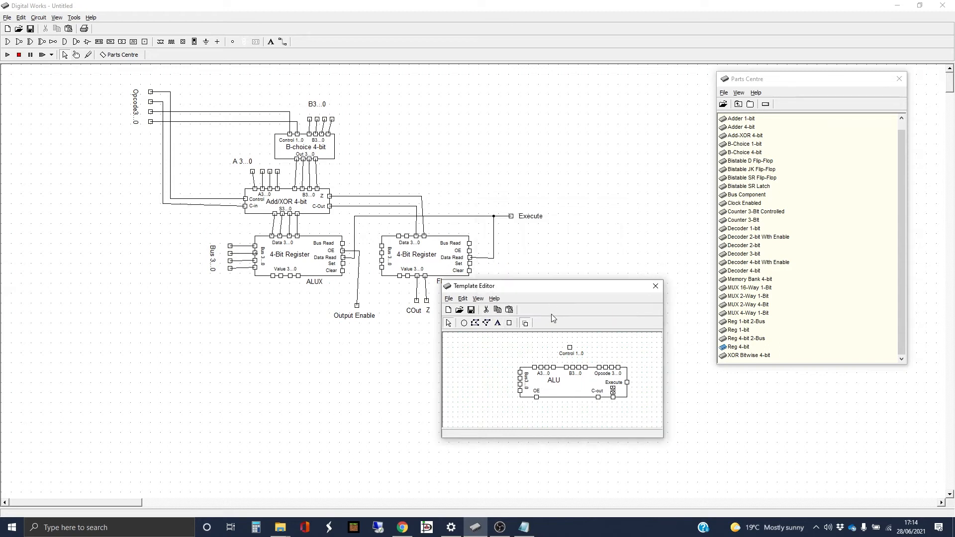
{"action": "left_click", "coordinate": [620, 350]}
Delete the leftover Control 1...0 pin and label above the outline, and close the Template Editor
{"action": "left_click_drag", "start_coordinate": [546, 335], "coordinate": [601, 367]}
{"action": "key", "text": "Delete"}
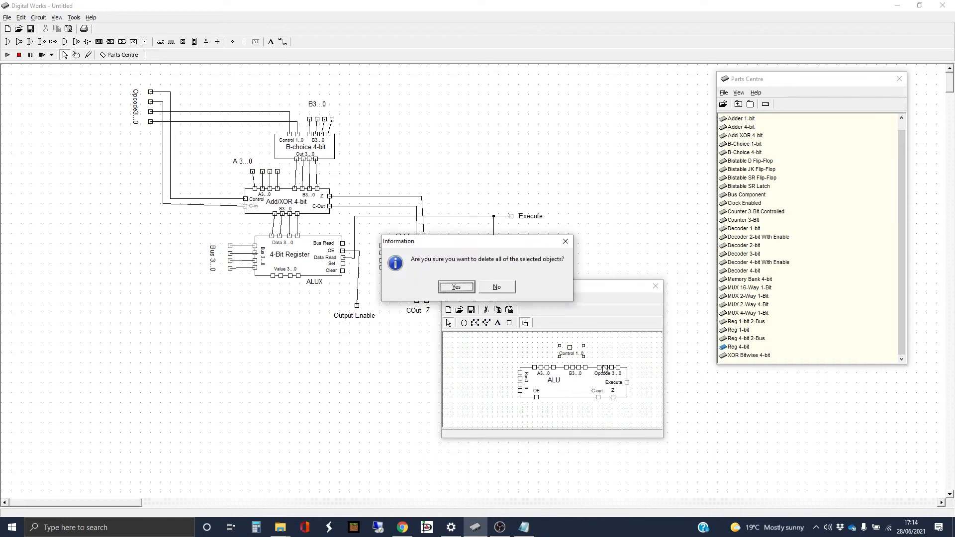
{"action": "left_click", "coordinate": [451, 289]}
{"action": "left_click_drag", "start_coordinate": [516, 286], "coordinate": [540, 302]}
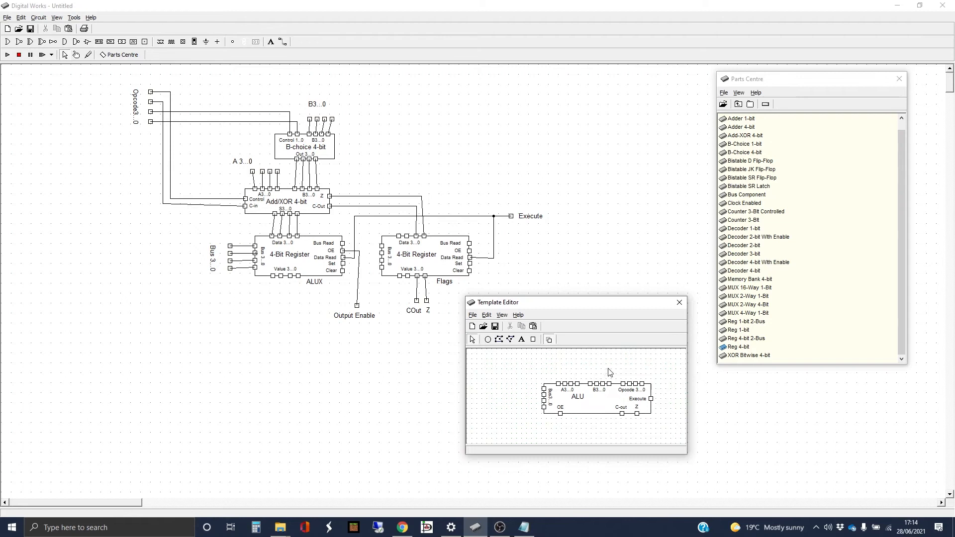
{"action": "left_click", "coordinate": [679, 303]}
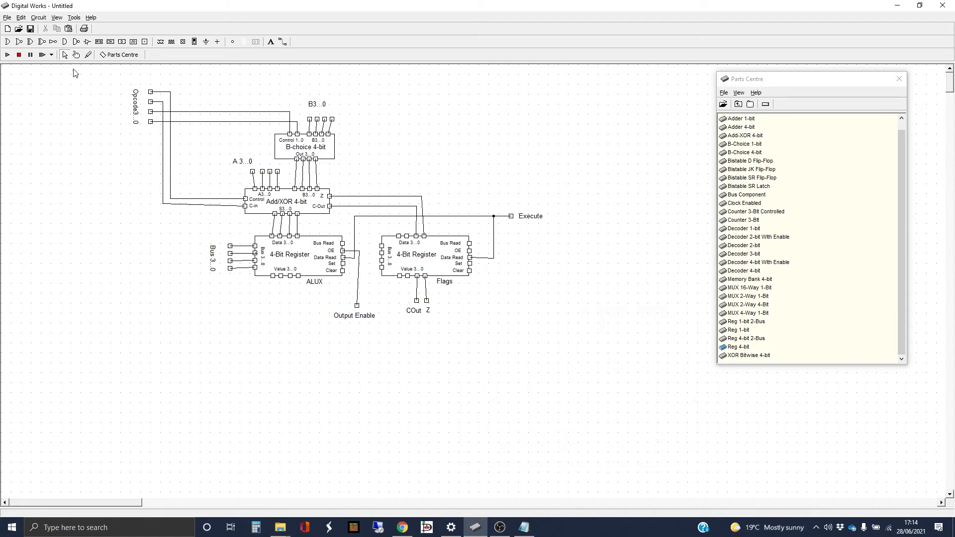
Associate the upper two Opcode3...0 circuit tags with the first two Opcode 3...0 pins of the ALU template
{"action": "double_click", "coordinate": [151, 92]}
{"action": "right_click", "coordinate": [602, 380]}
{"action": "left_click", "coordinate": [637, 417]}
{"action": "left_click", "coordinate": [680, 304]}
{"action": "right_click", "coordinate": [151, 101]}
{"action": "left_click", "coordinate": [184, 107]}
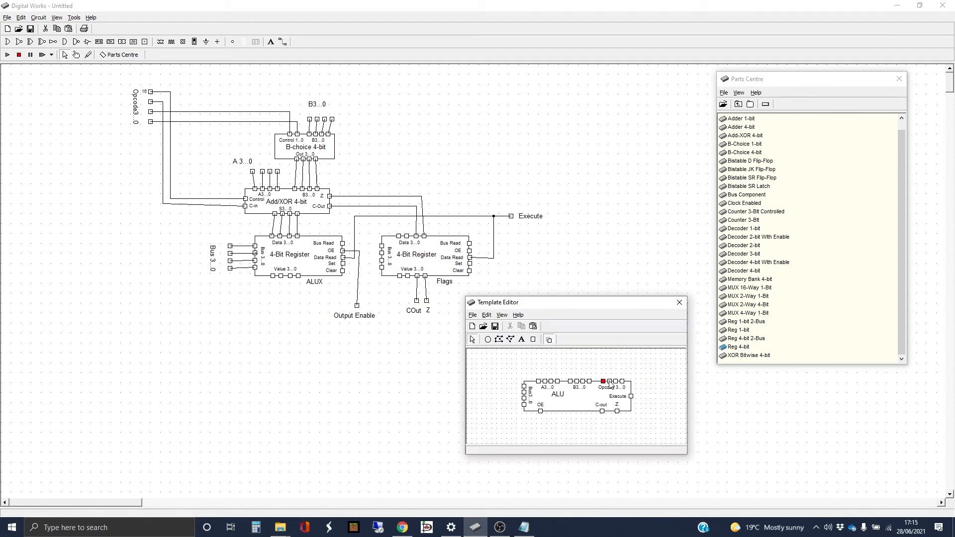
{"action": "right_click", "coordinate": [609, 382]}
{"action": "left_click", "coordinate": [643, 418]}
{"action": "left_click", "coordinate": [681, 297]}
Associate the lower two Opcode3...0 circuit tags with the last two Opcode 3...0 pins of the template
{"action": "right_click", "coordinate": [151, 112]}
{"action": "left_click", "coordinate": [184, 118]}
{"action": "right_click", "coordinate": [616, 381]}
{"action": "left_click", "coordinate": [649, 418]}
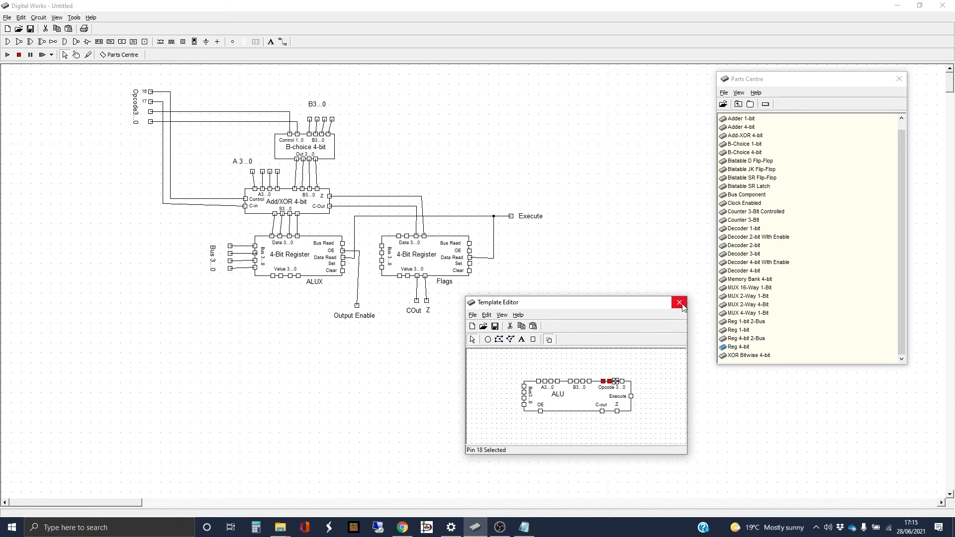
{"action": "left_click", "coordinate": [679, 302]}
{"action": "right_click", "coordinate": [151, 122]}
{"action": "left_click", "coordinate": [184, 127]}
{"action": "right_click", "coordinate": [622, 382]}
{"action": "left_click", "coordinate": [656, 418]}
{"action": "left_click", "coordinate": [680, 302]}
Associate the left two A 3...0 circuit tags with the first two A3...0 pins of the template
{"action": "right_click", "coordinate": [252, 172]}
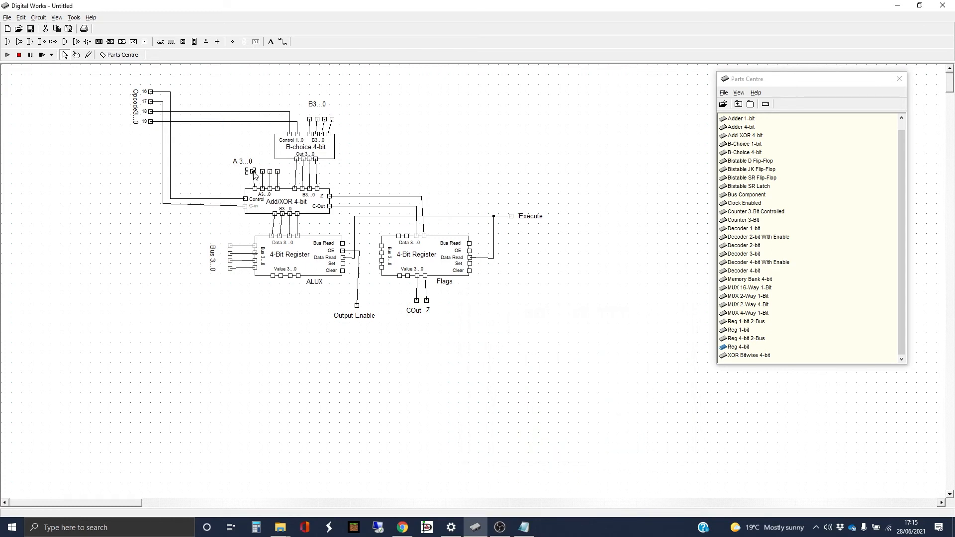
{"action": "left_click", "coordinate": [285, 177]}
{"action": "right_click", "coordinate": [538, 381]}
{"action": "left_click", "coordinate": [572, 418]}
{"action": "left_click", "coordinate": [680, 302]}
{"action": "right_click", "coordinate": [262, 172]}
{"action": "left_click", "coordinate": [295, 177]}
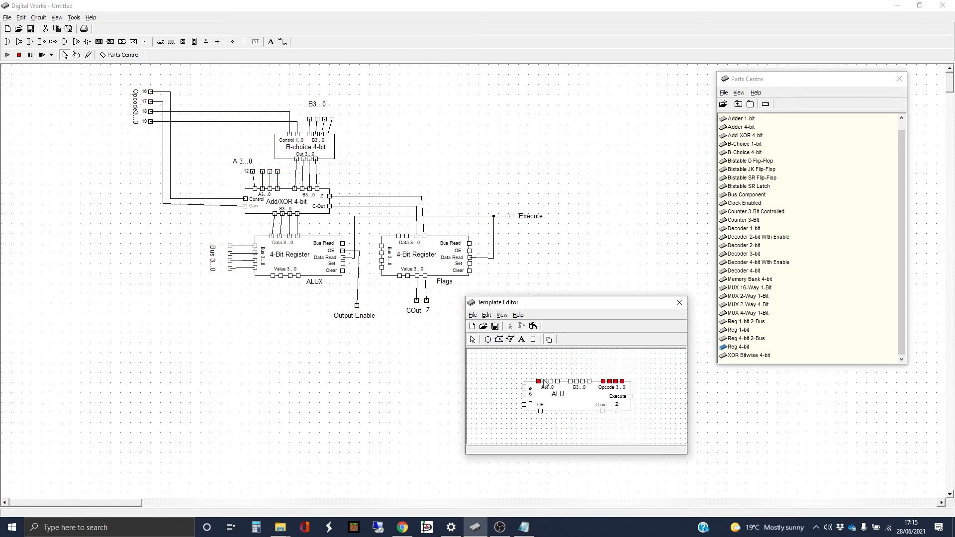
{"action": "right_click", "coordinate": [545, 382]}
{"action": "left_click", "coordinate": [579, 418]}
{"action": "left_click", "coordinate": [679, 303]}
Associate the right two A 3...0 circuit tags with the last two A3...0 pins of the template
{"action": "right_click", "coordinate": [269, 171]}
{"action": "left_click", "coordinate": [302, 177]}
{"action": "right_click", "coordinate": [553, 381]}
{"action": "left_click", "coordinate": [587, 418]}
{"action": "left_click", "coordinate": [679, 302]}
{"action": "right_click", "coordinate": [277, 173]}
{"action": "left_click", "coordinate": [311, 179]}
{"action": "right_click", "coordinate": [560, 382]}
{"action": "left_click", "coordinate": [593, 418]}
{"action": "left_click", "coordinate": [679, 303]}
Associate the left two B3...0 circuit tags with the first two B3...0 pins of the template
{"action": "right_click", "coordinate": [310, 120]}
{"action": "left_click", "coordinate": [343, 124]}
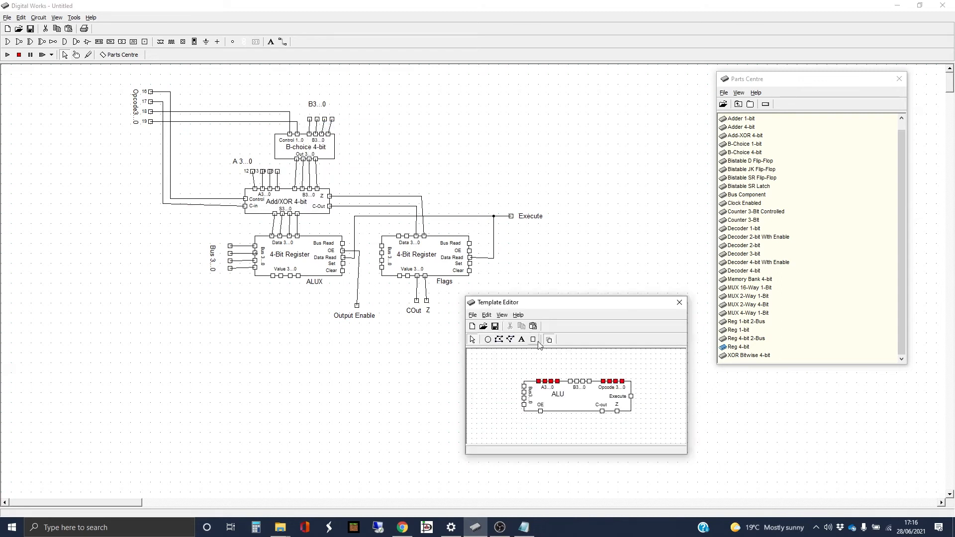
{"action": "right_click", "coordinate": [568, 381]}
{"action": "left_click", "coordinate": [602, 418]}
{"action": "left_click", "coordinate": [679, 302]}
{"action": "right_click", "coordinate": [317, 120]}
{"action": "left_click", "coordinate": [349, 125]}
{"action": "right_click", "coordinate": [576, 382]}
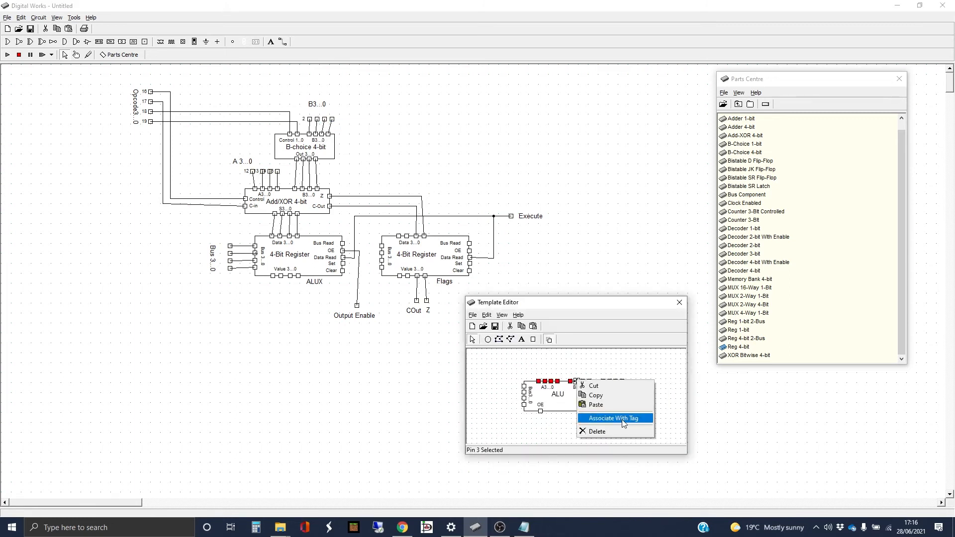
{"action": "left_click", "coordinate": [610, 418]}
{"action": "left_click", "coordinate": [679, 302]}
Associate the right two B3...0 circuit tags with the last two B3...0 pins of the template
{"action": "right_click", "coordinate": [325, 120]}
{"action": "left_click", "coordinate": [358, 125]}
{"action": "right_click", "coordinate": [584, 381]}
{"action": "left_click", "coordinate": [618, 418]}
{"action": "left_click", "coordinate": [679, 302]}
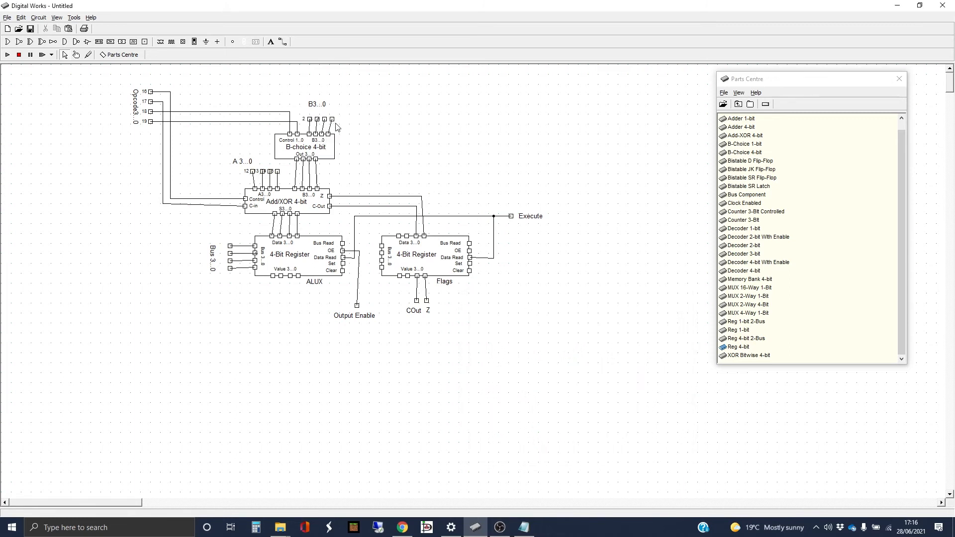
{"action": "right_click", "coordinate": [332, 119]}
{"action": "left_click", "coordinate": [365, 125]}
{"action": "left_click", "coordinate": [589, 382]}
{"action": "left_click", "coordinate": [680, 302]}
Associate the upper two Bus 3...0 circuit tags with the upper two Bus3...0 pins of the template
{"action": "right_click", "coordinate": [231, 246]}
{"action": "left_click", "coordinate": [250, 278]}
{"action": "right_click", "coordinate": [524, 386]}
{"action": "left_click", "coordinate": [547, 425]}
{"action": "left_click", "coordinate": [679, 303]}
{"action": "right_click", "coordinate": [231, 254]}
{"action": "left_click", "coordinate": [250, 261]}
{"action": "right_click", "coordinate": [524, 393]}
{"action": "left_click", "coordinate": [547, 431]}
{"action": "left_click", "coordinate": [679, 302]}
Associate the lower two Bus 3...0 circuit tags with the lower two Bus3...0 pins of the template
{"action": "right_click", "coordinate": [230, 261]}
{"action": "left_click", "coordinate": [250, 267]}
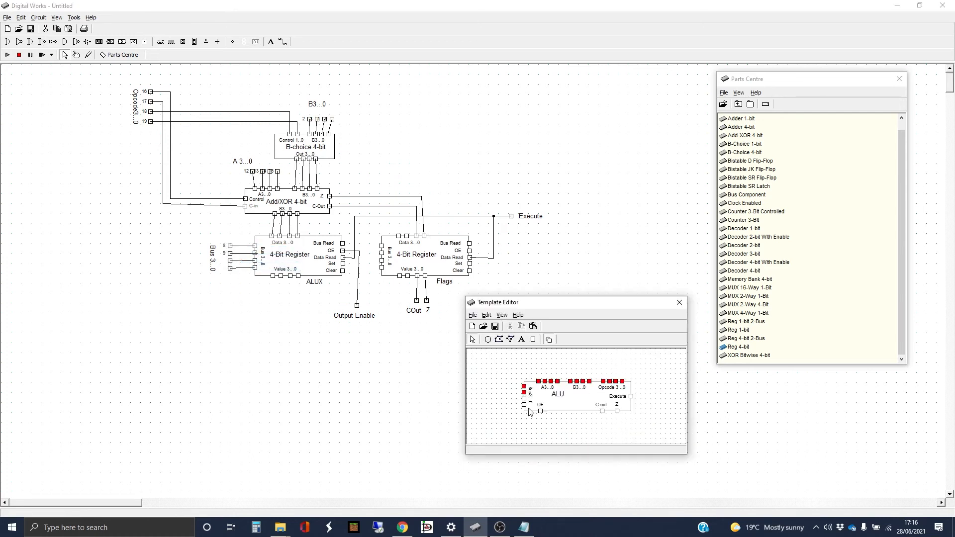
{"action": "right_click", "coordinate": [523, 399]}
{"action": "left_click", "coordinate": [547, 438]}
{"action": "left_click", "coordinate": [680, 303]}
{"action": "right_click", "coordinate": [230, 269]}
{"action": "left_click", "coordinate": [237, 275]}
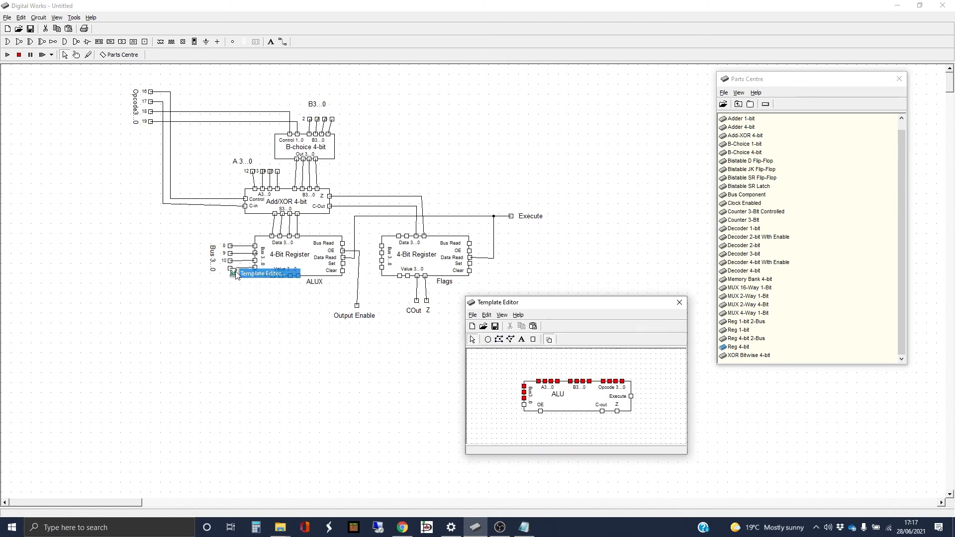
{"action": "right_click", "coordinate": [524, 405]}
{"action": "left_click", "coordinate": [546, 444]}
{"action": "left_click", "coordinate": [680, 303]}
Associate the Output Enable circuit tag with the template's OE pin
{"action": "right_click", "coordinate": [358, 305]}
{"action": "left_click", "coordinate": [363, 310]}
{"action": "right_click", "coordinate": [539, 411]}
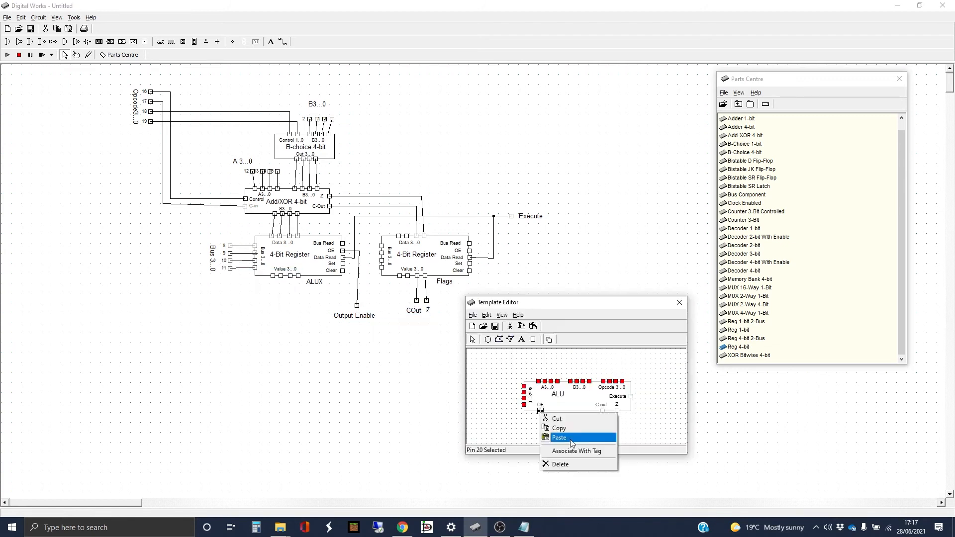
{"action": "left_click", "coordinate": [562, 449]}
{"action": "left_click", "coordinate": [680, 302]}
Associate the Execute circuit tag with the Execute pin of the ALU template
{"action": "right_click", "coordinate": [512, 217]}
{"action": "left_click", "coordinate": [518, 223]}
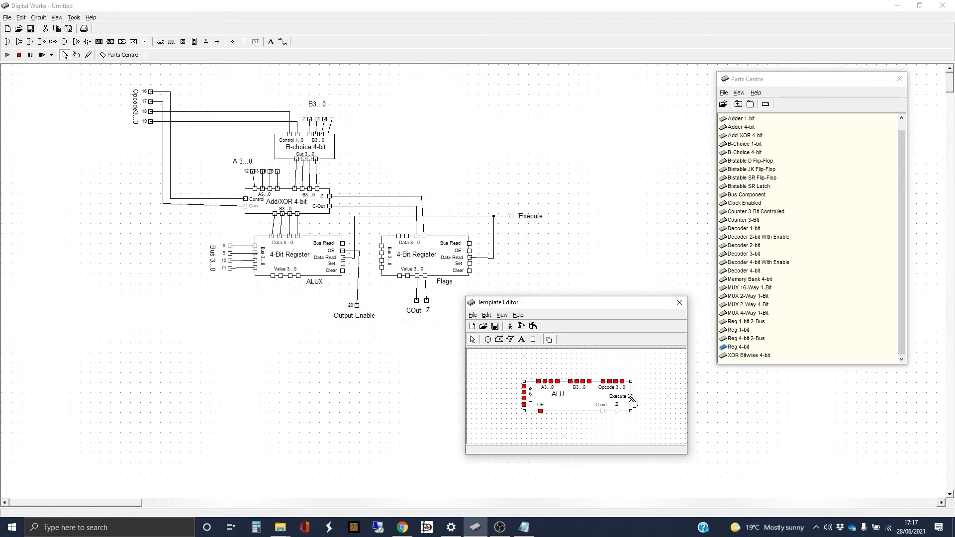
{"action": "right_click", "coordinate": [631, 397]}
{"action": "left_click", "coordinate": [664, 455]}
{"action": "right_click", "coordinate": [632, 397]}
{"action": "left_click", "coordinate": [655, 436]}
{"action": "left_click", "coordinate": [680, 302]}
Associate the Z circuit tag under the Flags register with the template's Z pin
{"action": "right_click", "coordinate": [427, 301]}
{"action": "left_click", "coordinate": [433, 306]}
{"action": "right_click", "coordinate": [617, 411]}
{"action": "left_click", "coordinate": [653, 449]}
{"action": "left_click", "coordinate": [680, 302]}
Associate the COut circuit tag under the Flags register with the template's C-out pin
{"action": "right_click", "coordinate": [417, 301]}
{"action": "left_click", "coordinate": [422, 306]}
{"action": "right_click", "coordinate": [602, 412]}
{"action": "left_click", "coordinate": [638, 451]}
{"action": "left_click", "coordinate": [679, 302]}
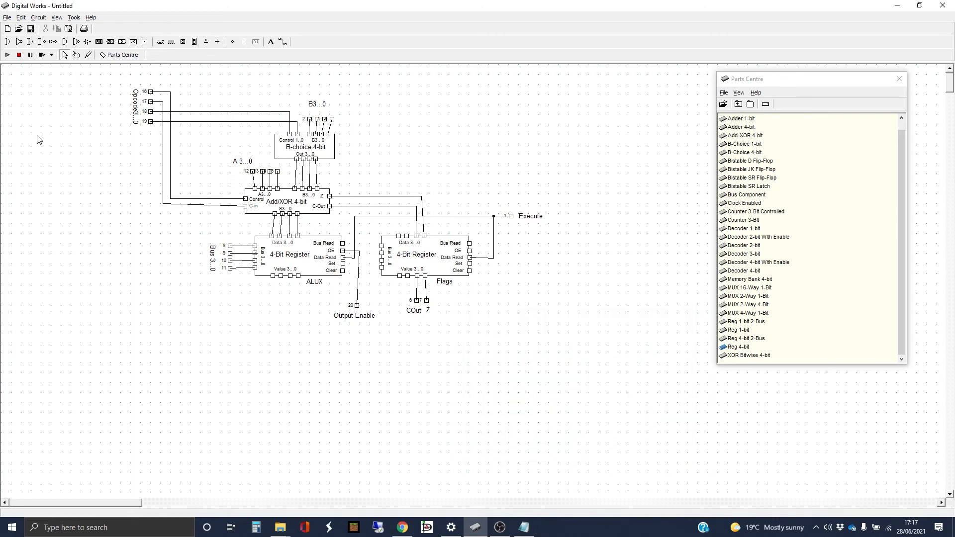
Save the circuit as a macro file named ALU in the MyMacros folder
{"action": "left_click", "coordinate": [7, 18]}
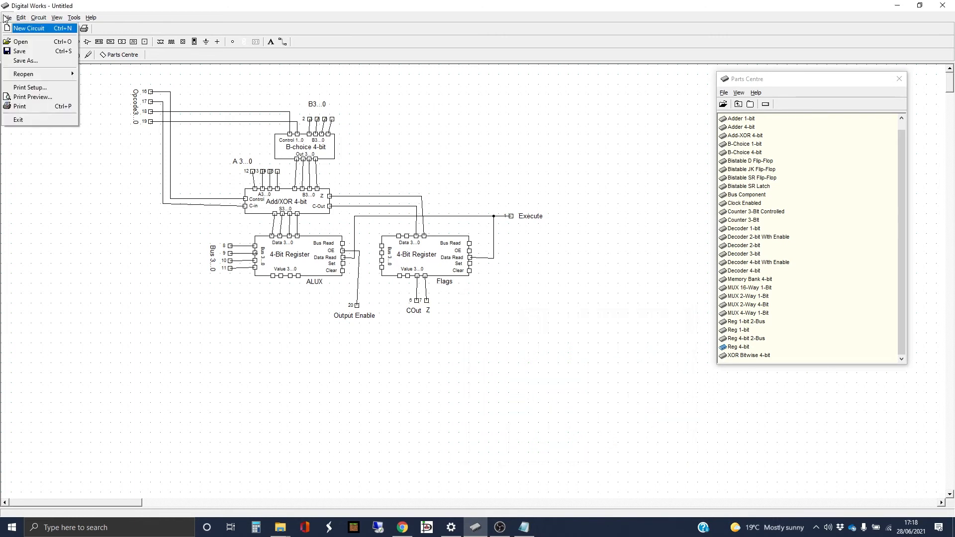
{"action": "left_click", "coordinate": [20, 61]}
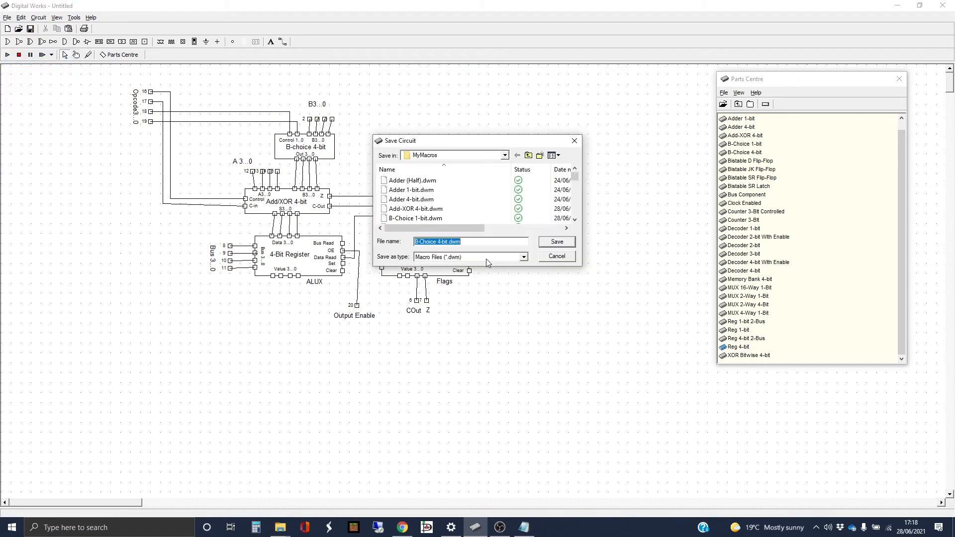
{"action": "type", "text": "ALU"}
{"action": "left_click", "coordinate": [549, 243]}
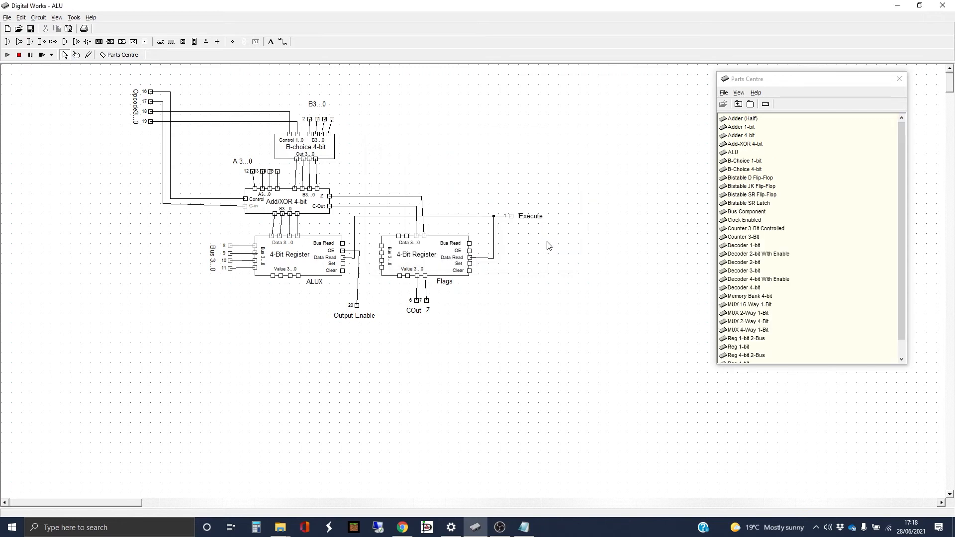
Start a new circuit and place the ALU macro from the Parts Centre on the empty sheet
{"action": "scroll", "coordinate": [777, 275], "scroll_direction": "down", "scroll_amount": 1}
{"action": "scroll", "coordinate": [771, 274], "scroll_direction": "up", "scroll_amount": 1}
{"action": "left_click", "coordinate": [8, 18]}
{"action": "left_click", "coordinate": [13, 29]}
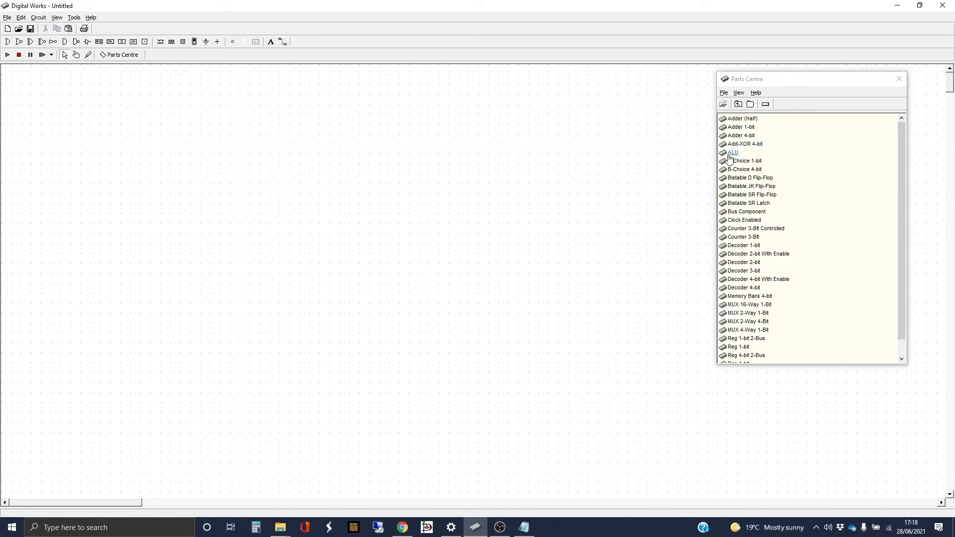
{"action": "left_click_drag", "start_coordinate": [732, 154], "coordinate": [289, 196]}
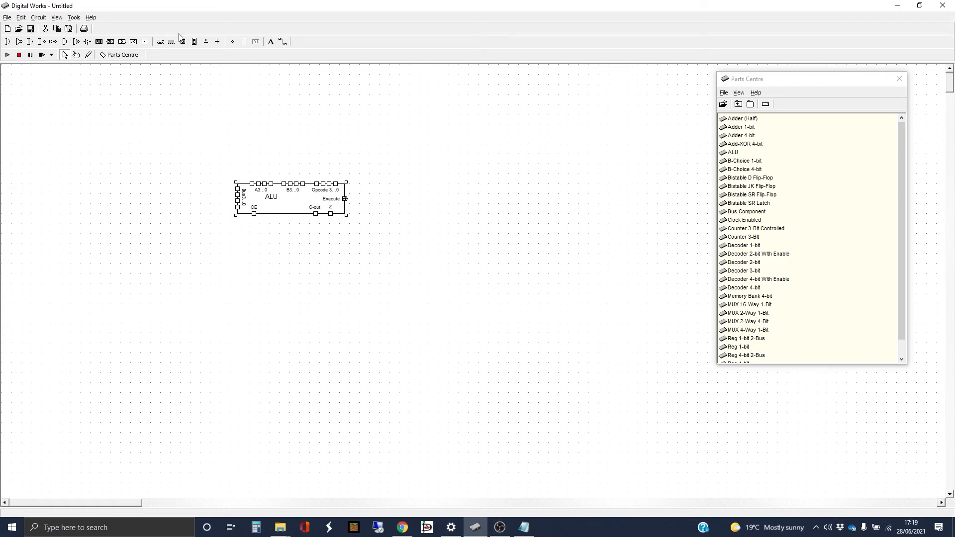
Create a long vertical bus line with an LED at each end beside the ALU, and paste three copies of it
{"action": "left_click", "coordinate": [232, 43]}
{"action": "left_click", "coordinate": [121, 104]}
{"action": "left_click_drag", "start_coordinate": [121, 104], "coordinate": [121, 265]}
{"action": "key", "text": "ctrl+c"}
{"action": "key", "text": "ctrl+v"}
{"action": "key", "text": "ctrl+v"}
{"action": "key", "text": "ctrl+v"}
Move the four LED bus lines together so they stand just beside the ALU's Bus 3...0 pins
{"action": "left_click_drag", "start_coordinate": [71, 91], "coordinate": [174, 319]}
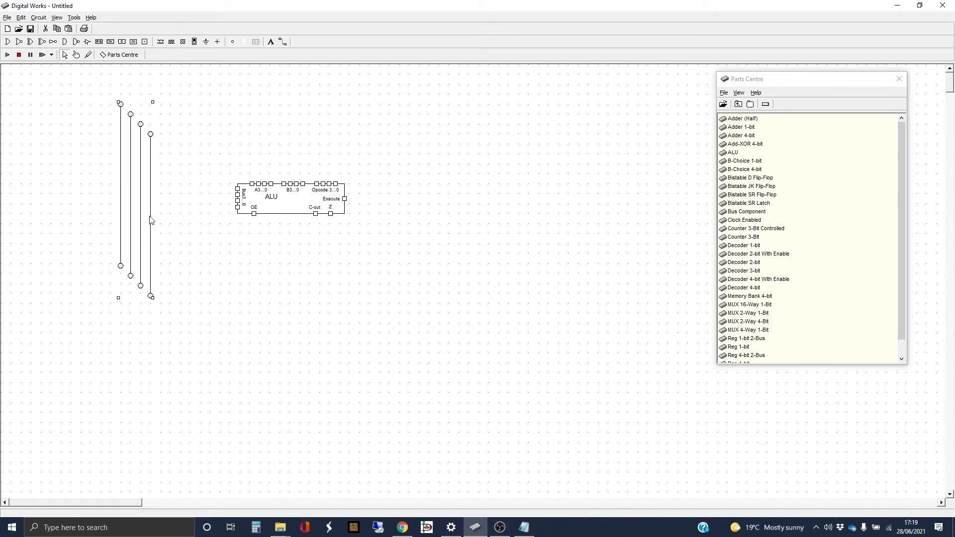
{"action": "left_click_drag", "start_coordinate": [150, 216], "coordinate": [222, 216]}
{"action": "left_click", "coordinate": [269, 113]}
Wire each of the ALU's four Bus 3...0 pins to its own vertical LED bus line, in order
{"action": "left_click", "coordinate": [283, 42]}
{"action": "left_click", "coordinate": [237, 189]}
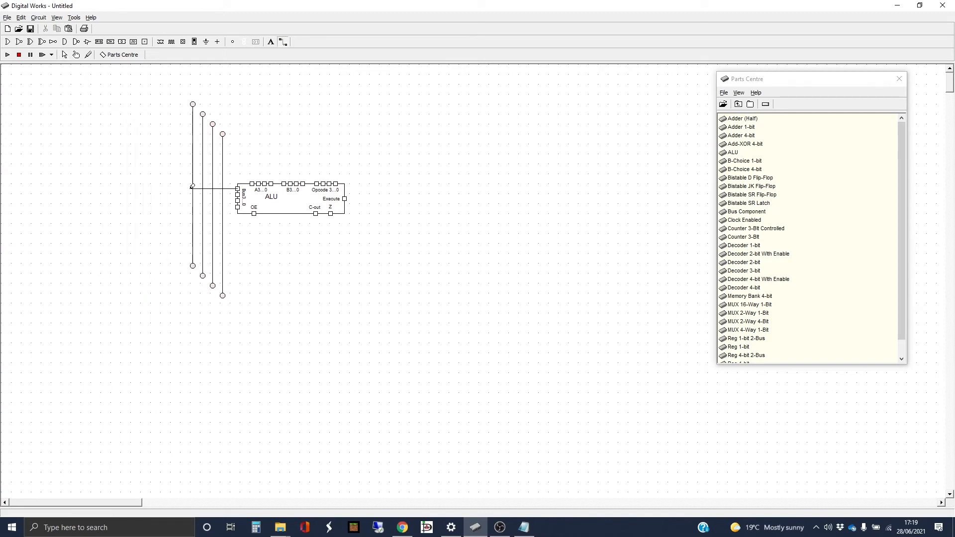
{"action": "left_click", "coordinate": [193, 189]}
{"action": "left_click", "coordinate": [237, 195]}
{"action": "left_click", "coordinate": [202, 195]}
{"action": "left_click", "coordinate": [237, 201]}
{"action": "left_click", "coordinate": [212, 201]}
{"action": "left_click", "coordinate": [238, 207]}
{"action": "left_click", "coordinate": [223, 207]}
Place four interactive inputs above the ALU's A3...0 pins and four above its B3...0 pins
{"action": "left_click", "coordinate": [183, 42]}
{"action": "left_click", "coordinate": [250, 169]}
{"action": "left_click", "coordinate": [260, 172]}
{"action": "left_click", "coordinate": [268, 171]}
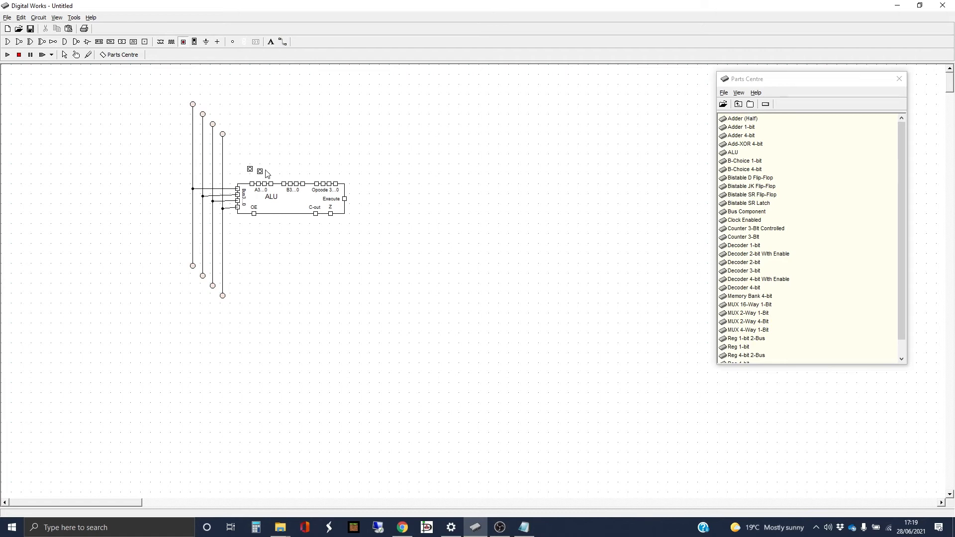
{"action": "left_click", "coordinate": [272, 171]}
{"action": "left_click", "coordinate": [284, 171]}
{"action": "left_click", "coordinate": [289, 169]}
{"action": "left_click", "coordinate": [298, 171]}
{"action": "left_click", "coordinate": [304, 171]}
Place four interactive inputs above the Opcode 3...0 pins and one beside the Execute pin
{"action": "left_click", "coordinate": [317, 171]}
{"action": "left_click", "coordinate": [324, 171]}
{"action": "left_click", "coordinate": [332, 171]}
{"action": "left_click", "coordinate": [339, 171]}
{"action": "left_click", "coordinate": [357, 198]}
Place an LED below each of the C-out and Z pins, and an interactive input below the OE pin
{"action": "left_click", "coordinate": [233, 42]}
{"action": "left_click", "coordinate": [314, 228]}
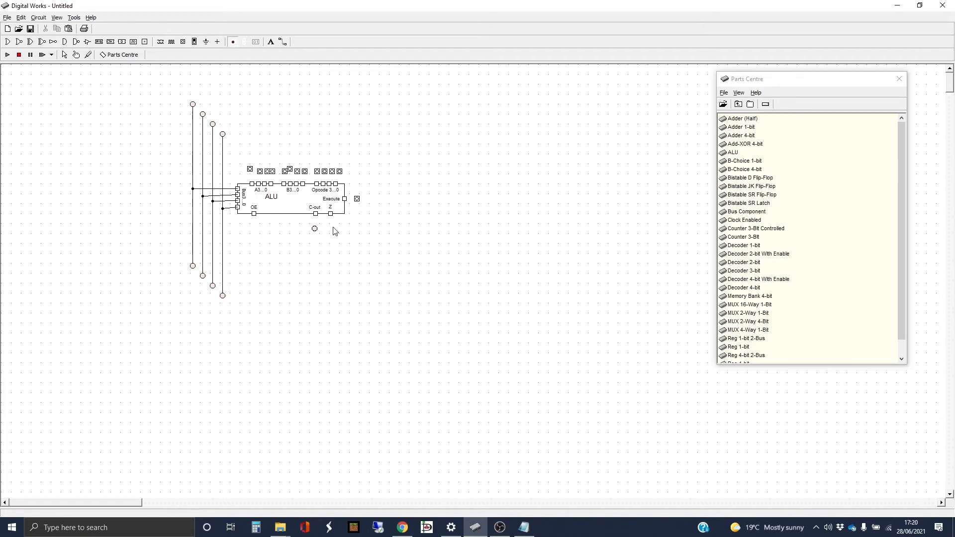
{"action": "left_click", "coordinate": [334, 228]}
{"action": "left_click", "coordinate": [183, 42]}
{"action": "left_click", "coordinate": [254, 227]}
Wire the four interactive inputs above A3...0 to the ALU's A pins in order
{"action": "left_click", "coordinate": [282, 42]}
{"action": "left_click", "coordinate": [250, 169]}
{"action": "left_click", "coordinate": [251, 184]}
{"action": "left_click", "coordinate": [260, 171]}
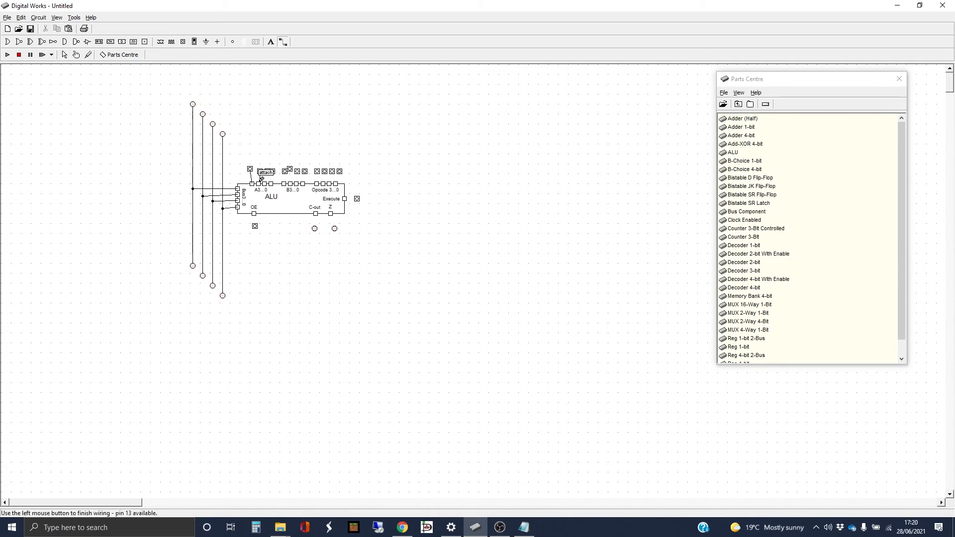
{"action": "left_click", "coordinate": [258, 184]}
{"action": "left_click", "coordinate": [267, 171]}
{"action": "left_click", "coordinate": [264, 183]}
{"action": "left_click", "coordinate": [271, 183]}
Wire the four interactive inputs above B3...0 to the ALU's B pins in order
{"action": "left_click", "coordinate": [285, 171]}
{"action": "left_click", "coordinate": [284, 184]}
{"action": "left_click", "coordinate": [289, 169]}
{"action": "left_click", "coordinate": [290, 183]}
{"action": "left_click", "coordinate": [297, 171]}
{"action": "left_click", "coordinate": [296, 184]}
{"action": "left_click", "coordinate": [305, 171]}
{"action": "left_click", "coordinate": [303, 183]}
Wire the four interactive inputs above Opcode 3...0 to the ALU's opcode pins in order
{"action": "left_click", "coordinate": [316, 172]}
{"action": "left_click", "coordinate": [317, 184]}
{"action": "left_click", "coordinate": [325, 171]}
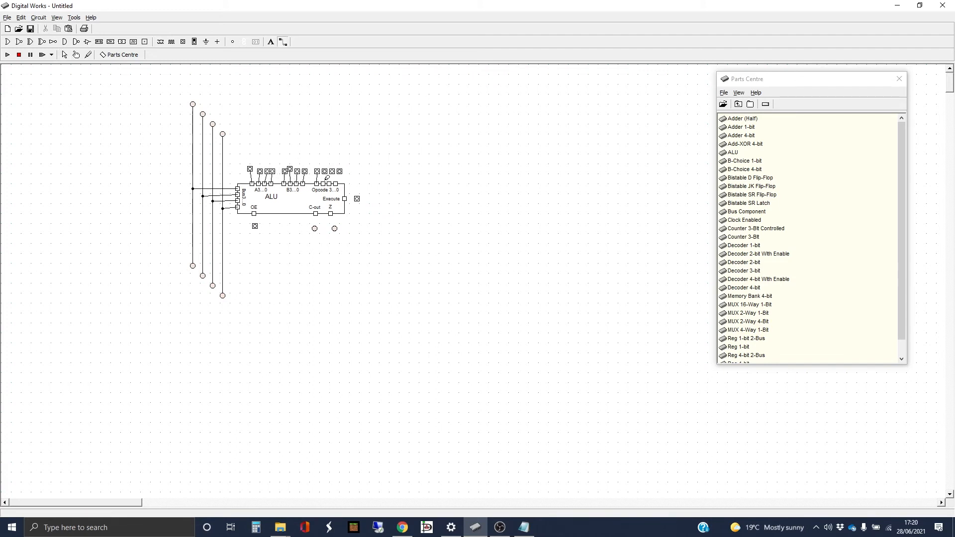
{"action": "left_click", "coordinate": [323, 184]}
{"action": "left_click", "coordinate": [332, 172]}
{"action": "left_click", "coordinate": [329, 184]}
{"action": "left_click", "coordinate": [336, 183]}
Wire the Execute and OE inputs to their pins, and the Z and C-out pins to their LEDs
{"action": "left_click", "coordinate": [357, 199]}
{"action": "left_click", "coordinate": [344, 199]}
{"action": "left_click", "coordinate": [335, 229]}
{"action": "left_click", "coordinate": [331, 214]}
{"action": "left_click", "coordinate": [315, 214]}
{"action": "left_click", "coordinate": [315, 228]}
{"action": "left_click", "coordinate": [254, 226]}
{"action": "left_click", "coordinate": [254, 214]}
Run the simulation and set the A inputs to 1010 and the B inputs to 0010
{"action": "left_click", "coordinate": [8, 54]}
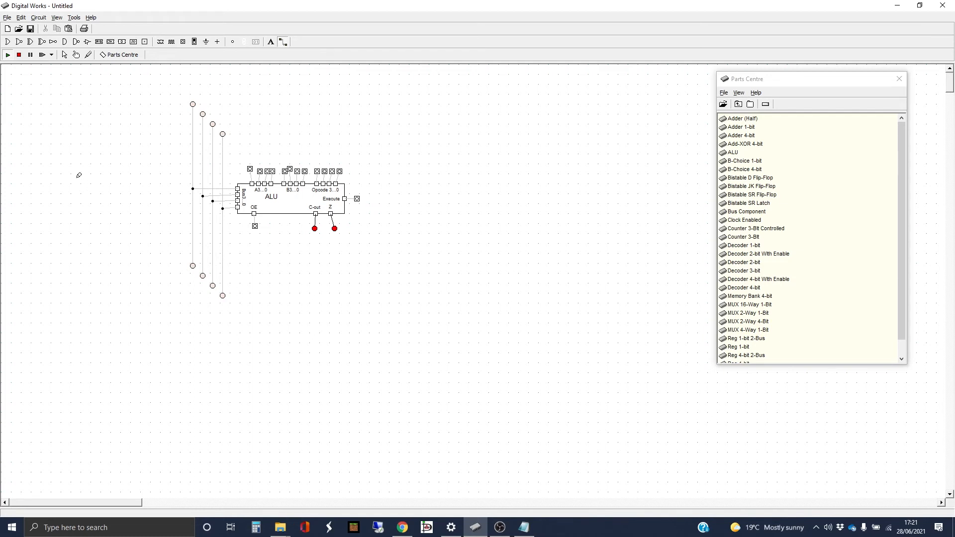
{"action": "left_click", "coordinate": [76, 55]}
{"action": "left_click", "coordinate": [251, 170]}
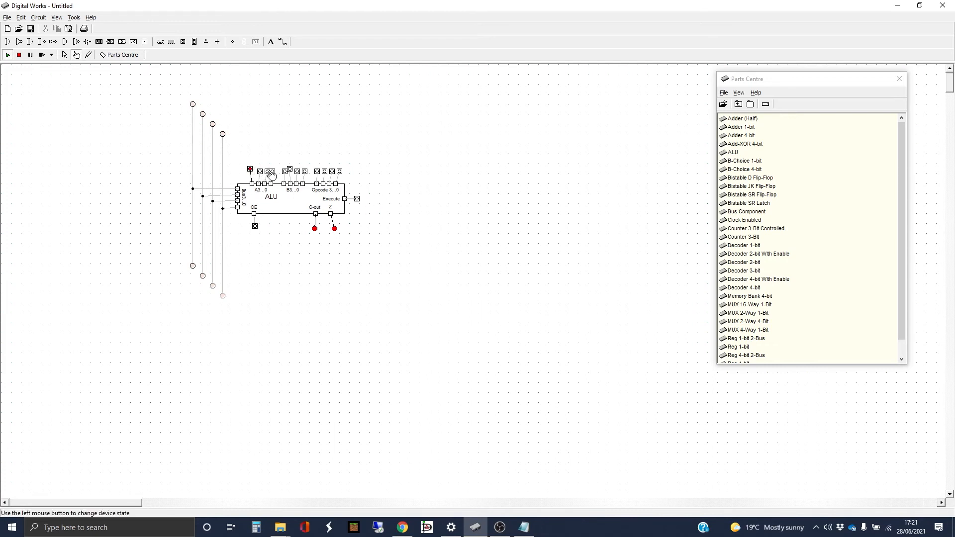
{"action": "left_click", "coordinate": [268, 172]}
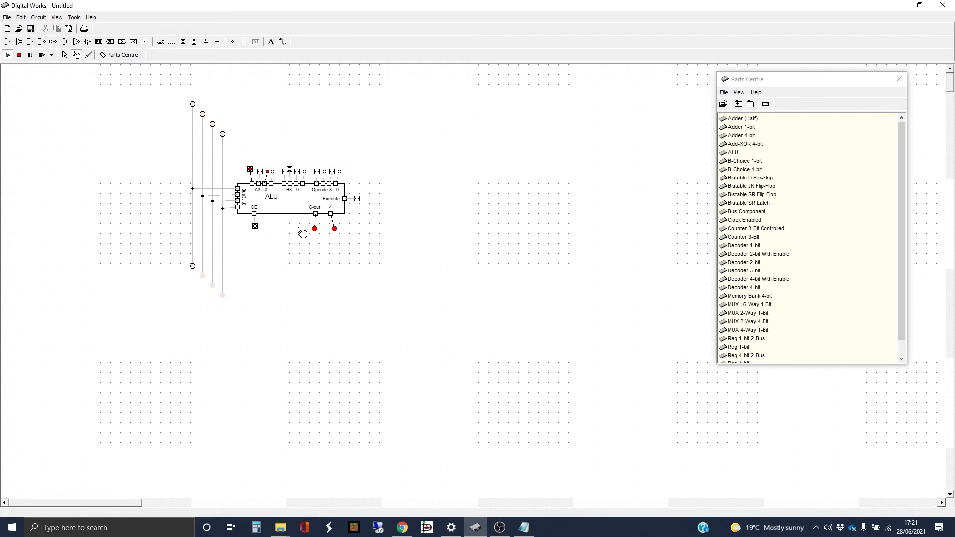
{"action": "left_click", "coordinate": [297, 172]}
Pulse Execute with opcode 0000 and toggle the output enable to put the result on the bus
{"action": "left_click", "coordinate": [358, 200]}
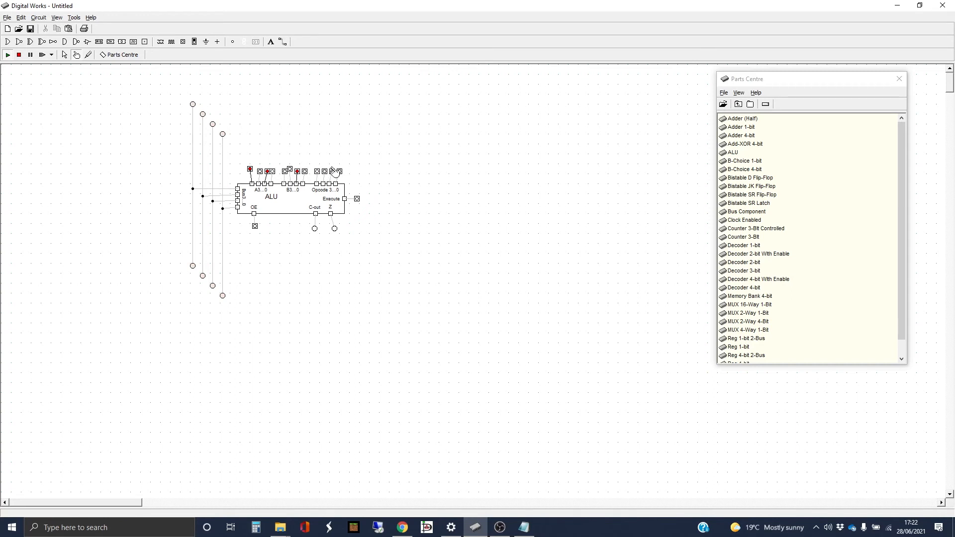
{"action": "left_click", "coordinate": [356, 199]}
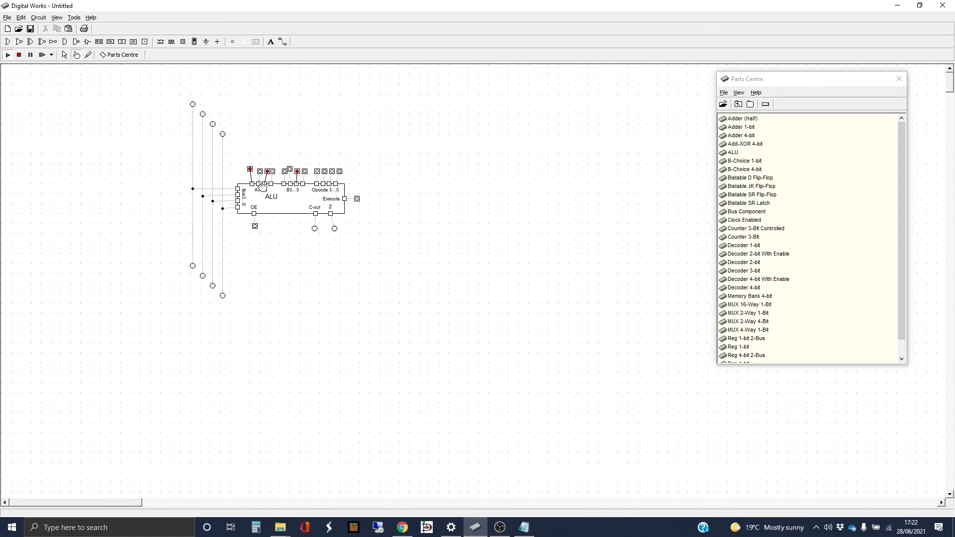
{"action": "left_click", "coordinate": [256, 228]}
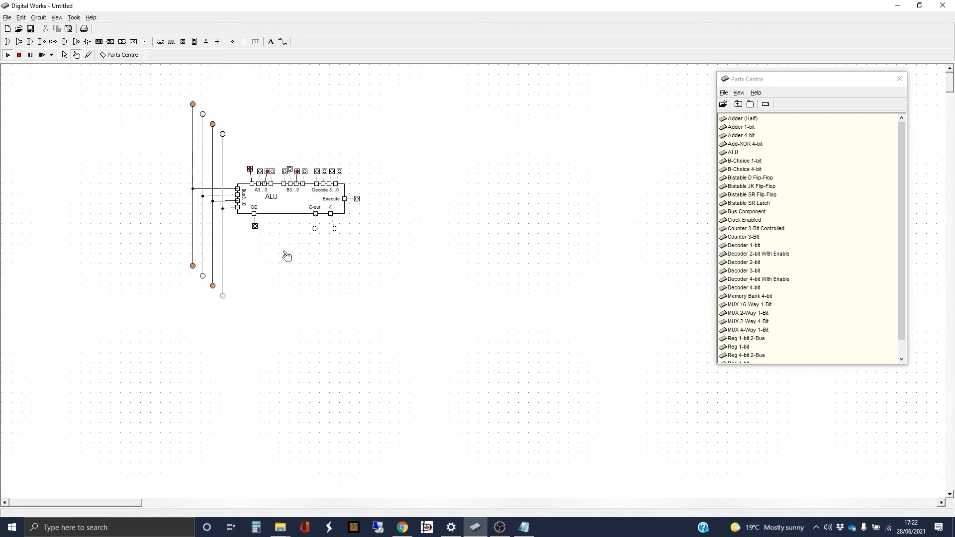
Test opcode 0010 and opcode 0100 with B cleared, toggling the output enable to show each result on the bus
{"action": "left_click", "coordinate": [332, 172]}
{"action": "left_click", "coordinate": [255, 229]}
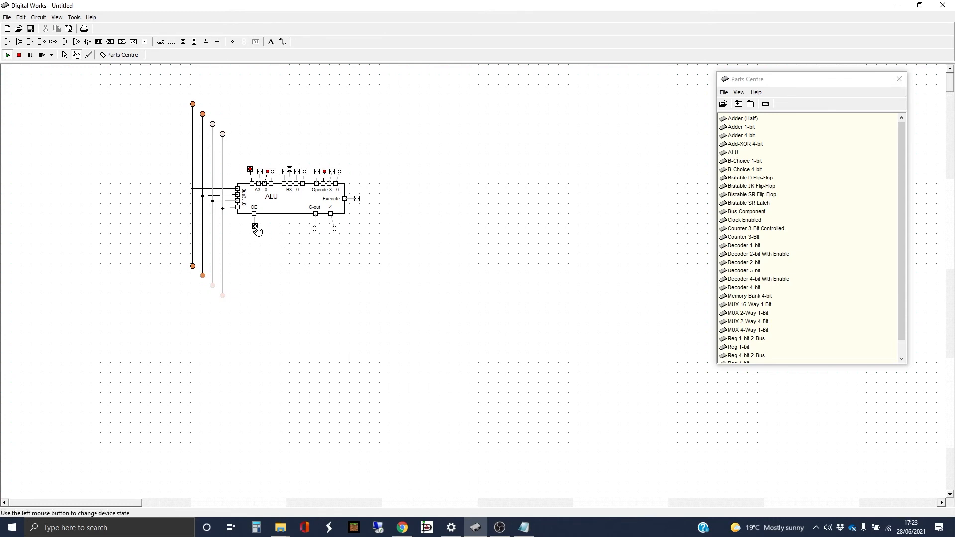
{"action": "left_click", "coordinate": [255, 226]}
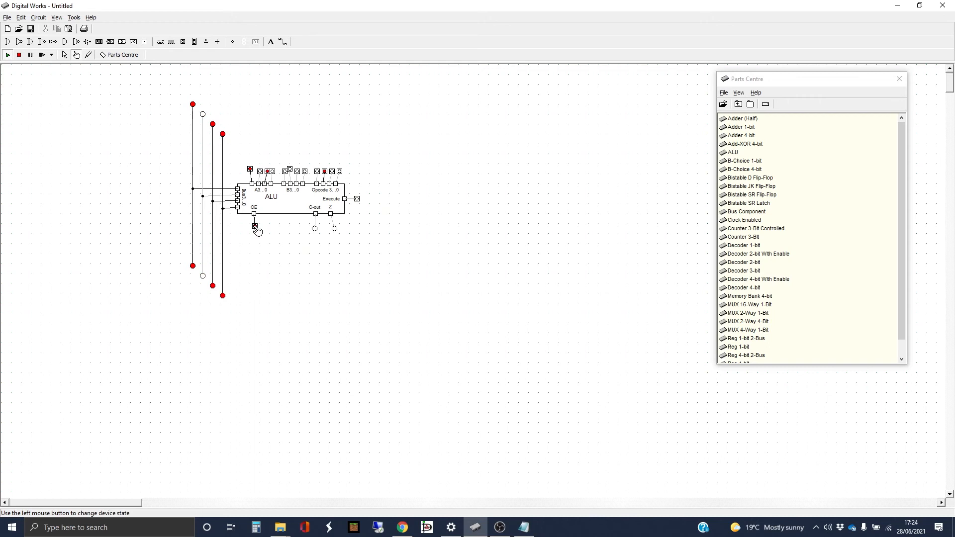
{"action": "left_click", "coordinate": [255, 227]}
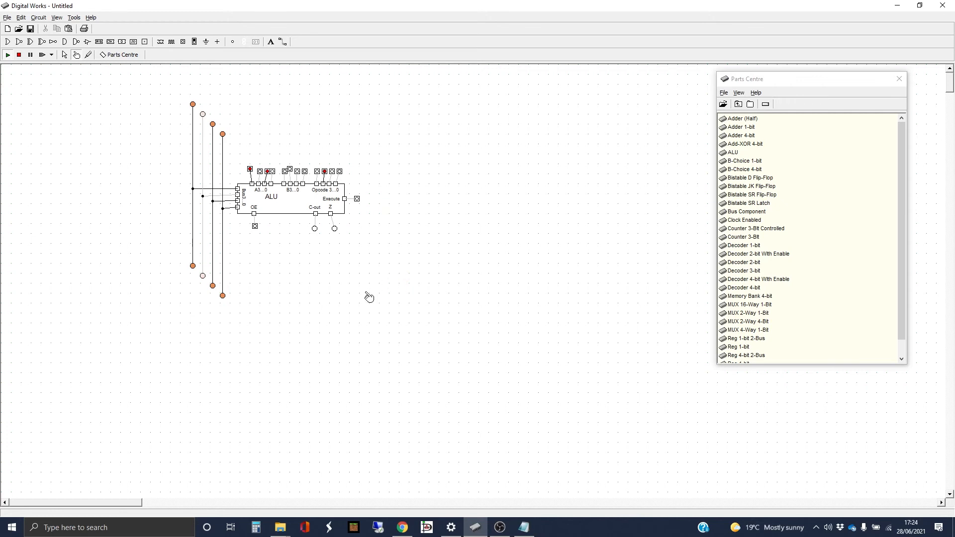
Set the opcode to 0001, execute it with A at 1010, and toggle the output enable to show the result
{"action": "left_click", "coordinate": [324, 171]}
{"action": "left_click", "coordinate": [356, 199]}
{"action": "left_click", "coordinate": [255, 226]}
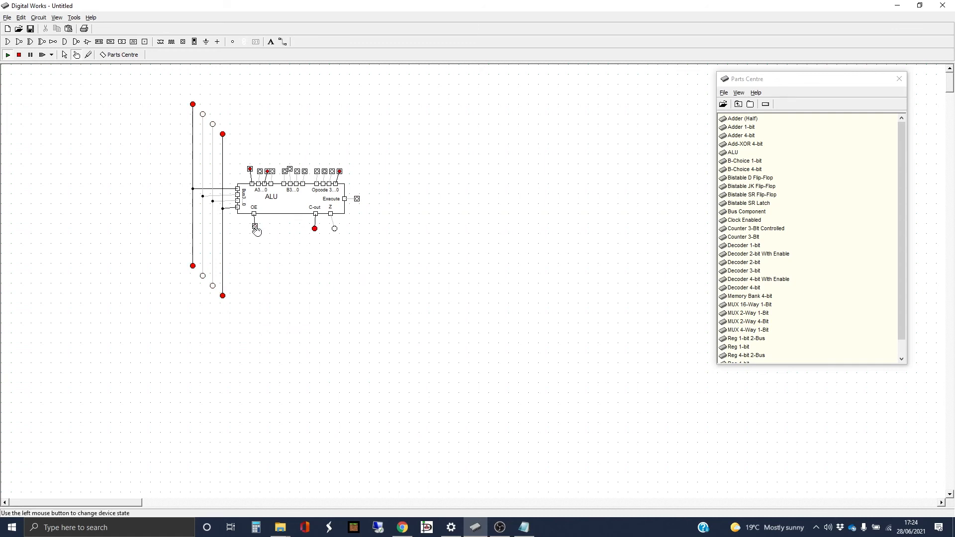
{"action": "left_click", "coordinate": [255, 227]}
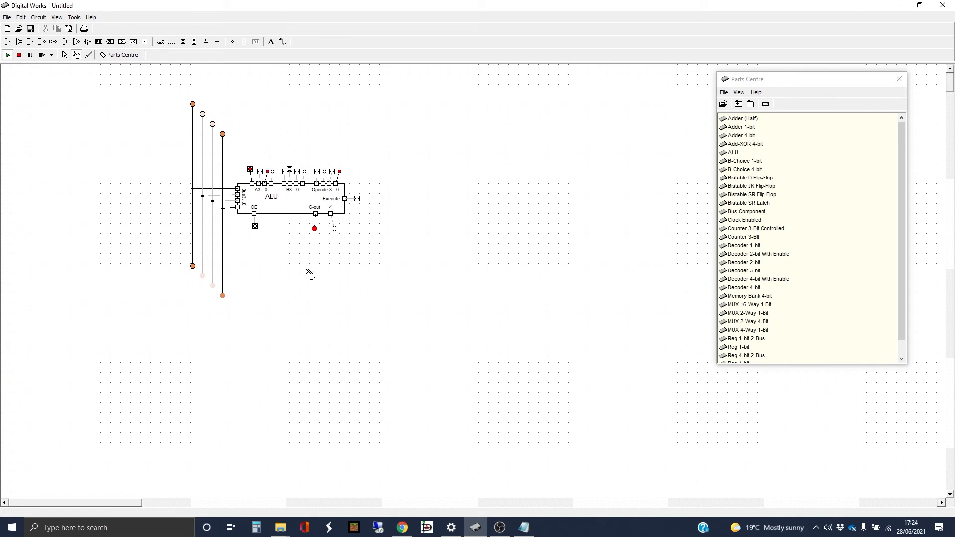
Set the B inputs to 1010, turn on the third opcode input, and switch the output enable to show the result
{"action": "left_click", "coordinate": [285, 171]}
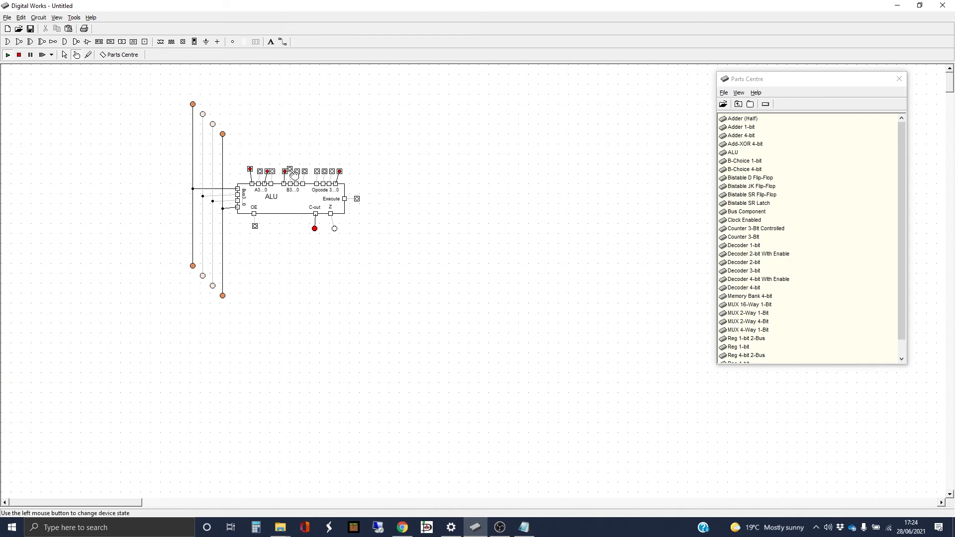
{"action": "left_click", "coordinate": [297, 172]}
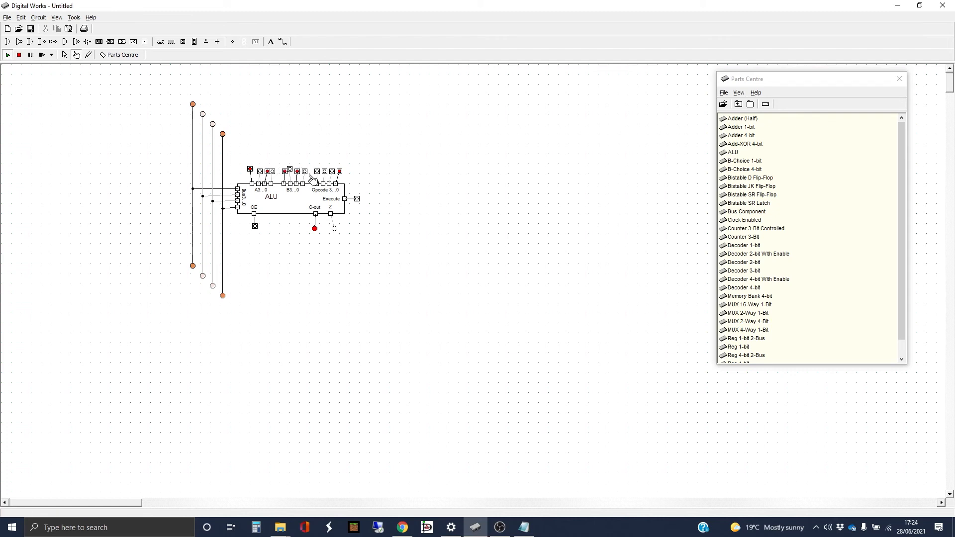
{"action": "left_click", "coordinate": [333, 172]}
{"action": "left_click", "coordinate": [254, 226]}
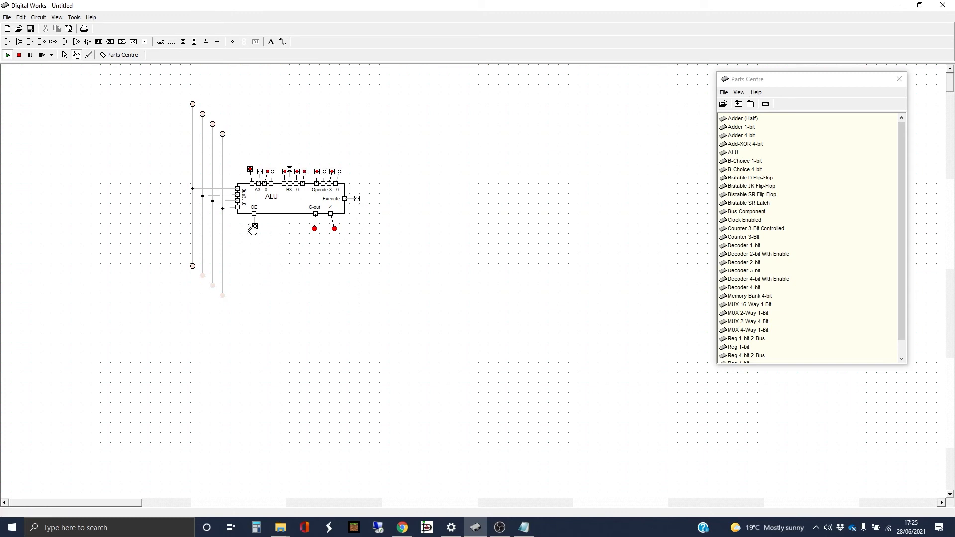
Execute opcode 1010 with A at 1010 and B at 1011, and toggle the output enable to show the result
{"action": "left_click", "coordinate": [284, 171]}
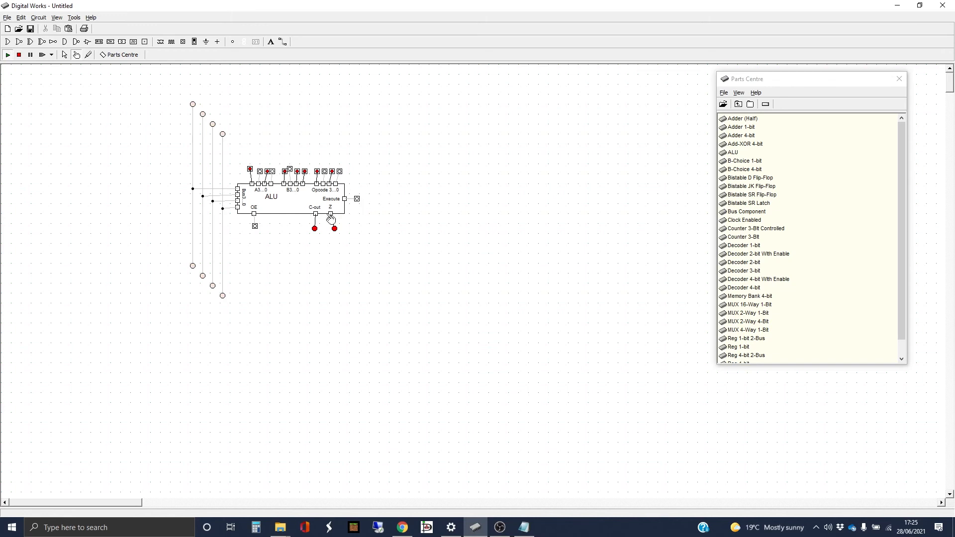
{"action": "left_click", "coordinate": [359, 201]}
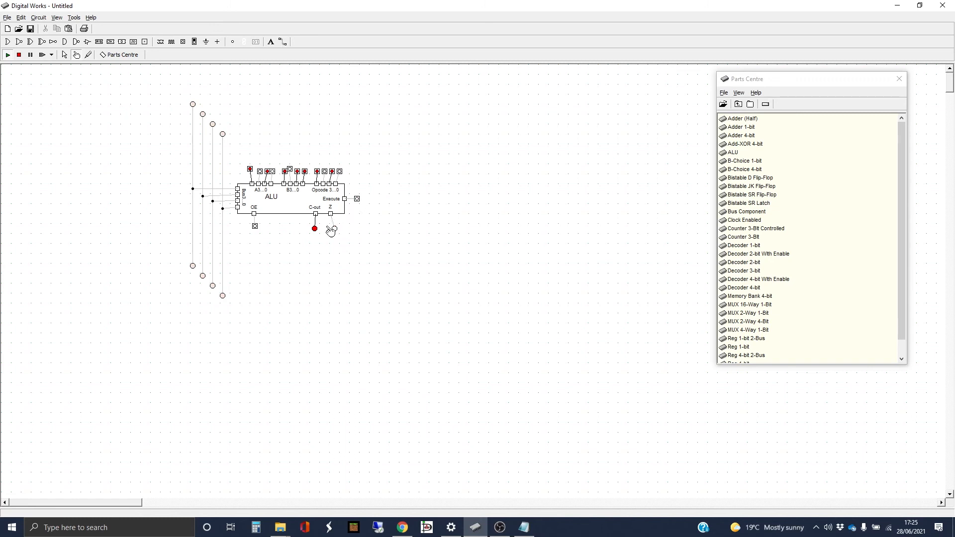
{"action": "left_click", "coordinate": [255, 226]}
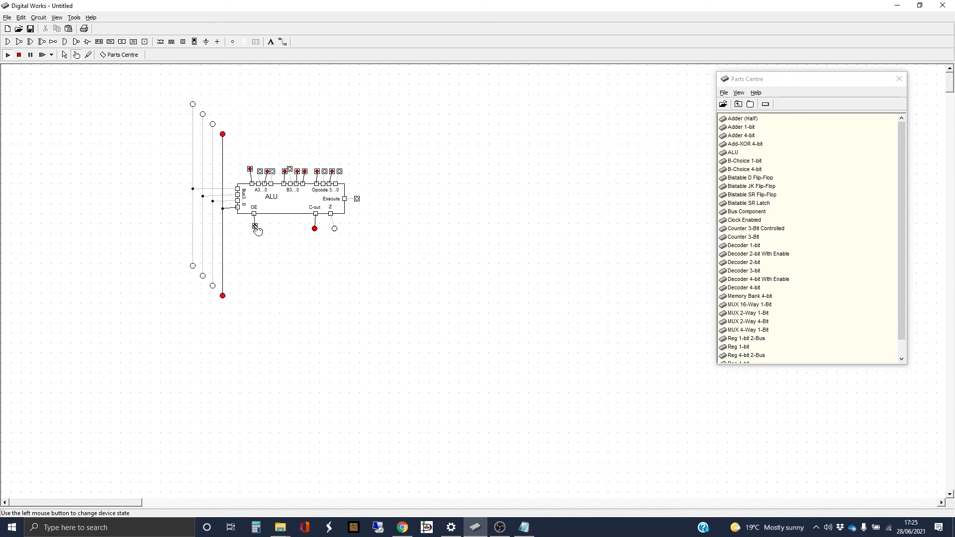
{"action": "left_click", "coordinate": [254, 227]}
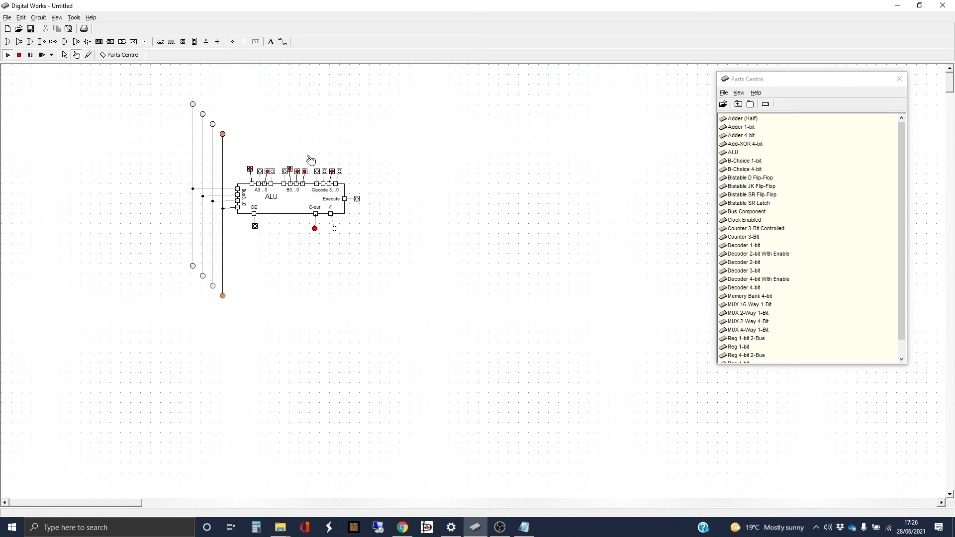
Execute opcode 0111 with A at 1010 and B at 0111, and toggle the output enable to show the result
{"action": "left_click", "coordinate": [339, 172]}
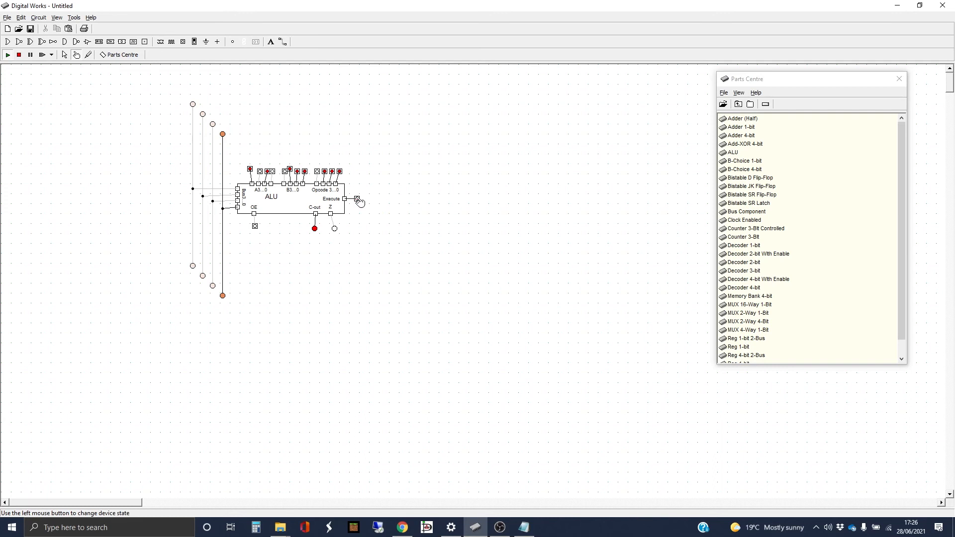
{"action": "left_click", "coordinate": [255, 227]}
{"action": "left_click", "coordinate": [256, 228]}
Set the opcode to 1001, execute it, and turn on the output enable to put the result on the bus
{"action": "left_click", "coordinate": [325, 173]}
{"action": "left_click", "coordinate": [325, 172]}
{"action": "left_click", "coordinate": [255, 227]}
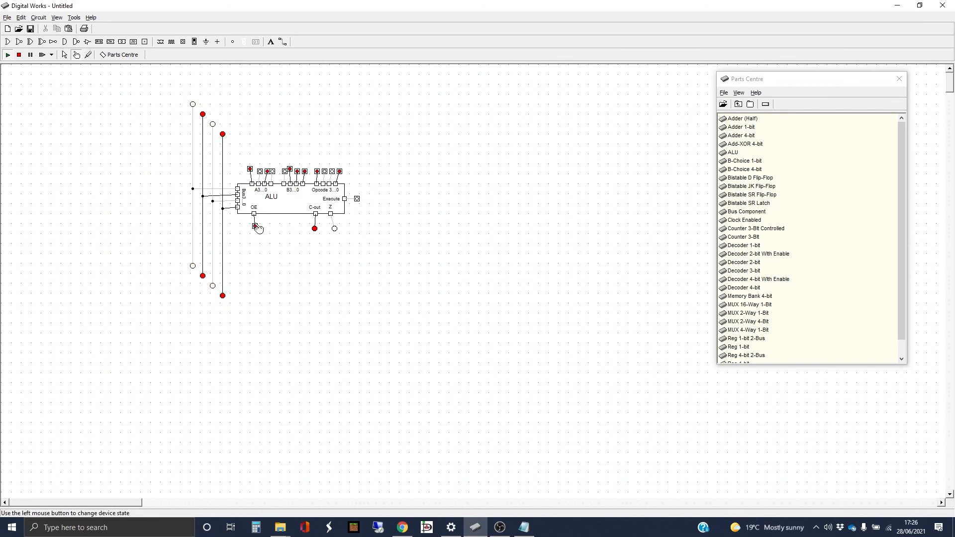
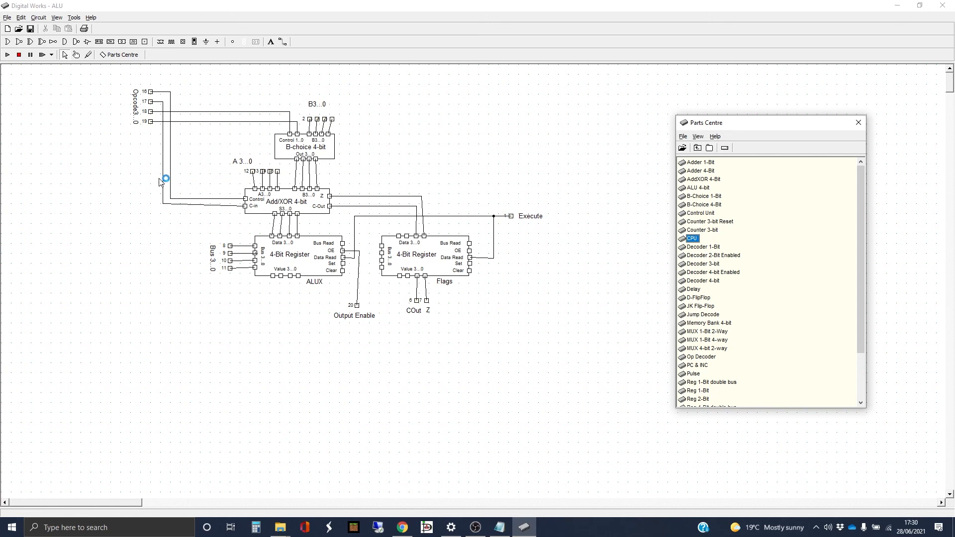
Place a new macro tag beyond the Flags register and wire it to the Clear pins of both 4-bit registers
{"action": "left_click", "coordinate": [145, 41]}
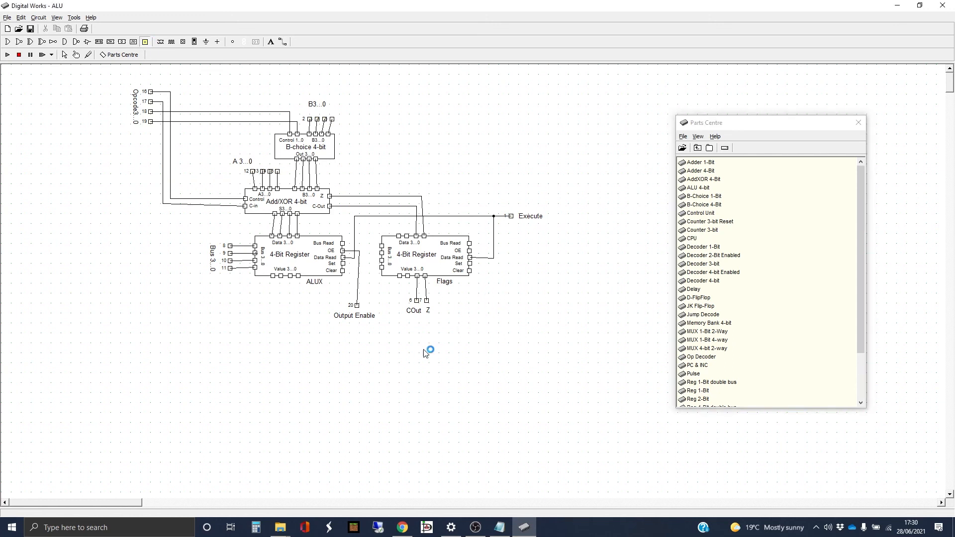
{"action": "left_click", "coordinate": [513, 298]}
{"action": "left_click", "coordinate": [282, 42]}
{"action": "left_click_drag", "start_coordinate": [368, 269], "coordinate": [514, 298]}
{"action": "left_click_drag", "start_coordinate": [483, 270], "coordinate": [481, 298]}
Add a "Clear" text annotation at the new macro tag
{"action": "left_click", "coordinate": [270, 42]}
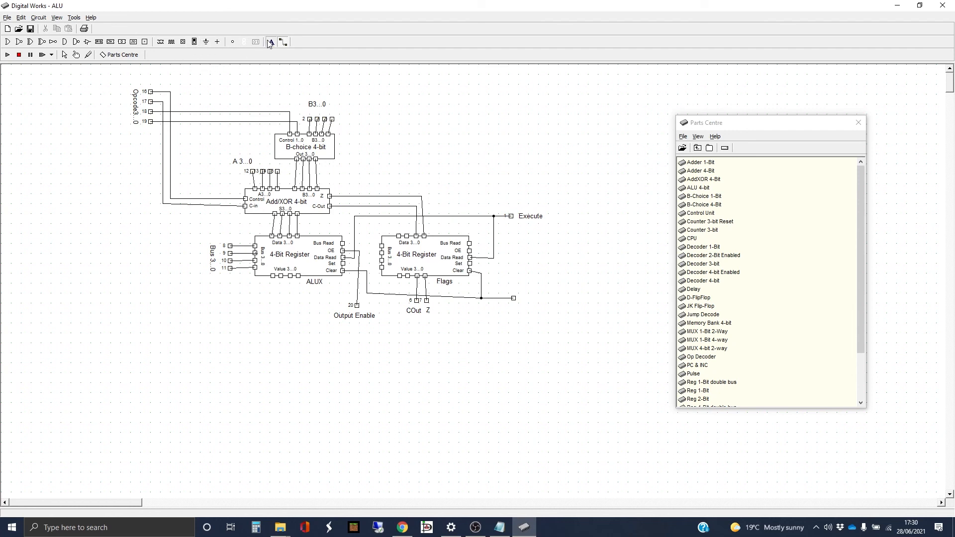
{"action": "left_click", "coordinate": [523, 297]}
{"action": "type", "text": "Clear"}
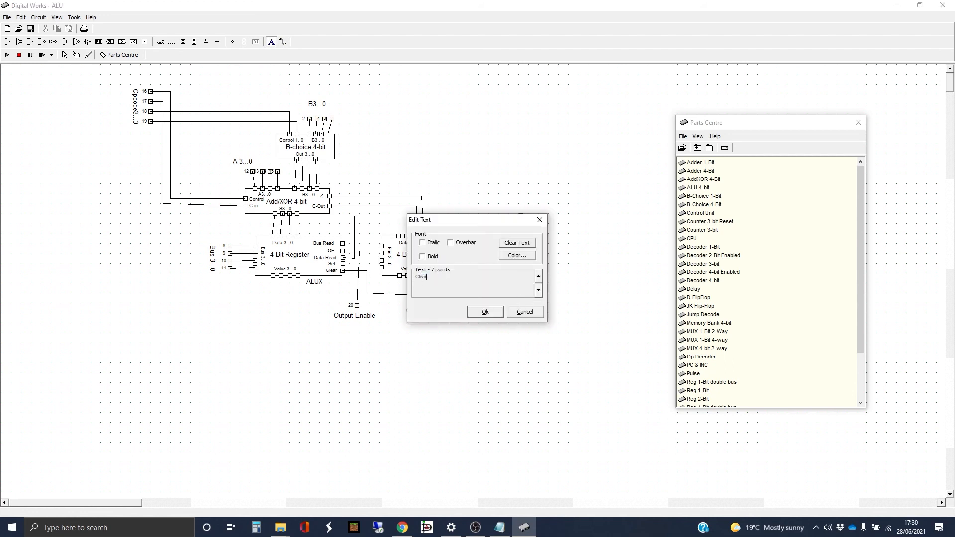
{"action": "key", "text": "Return"}
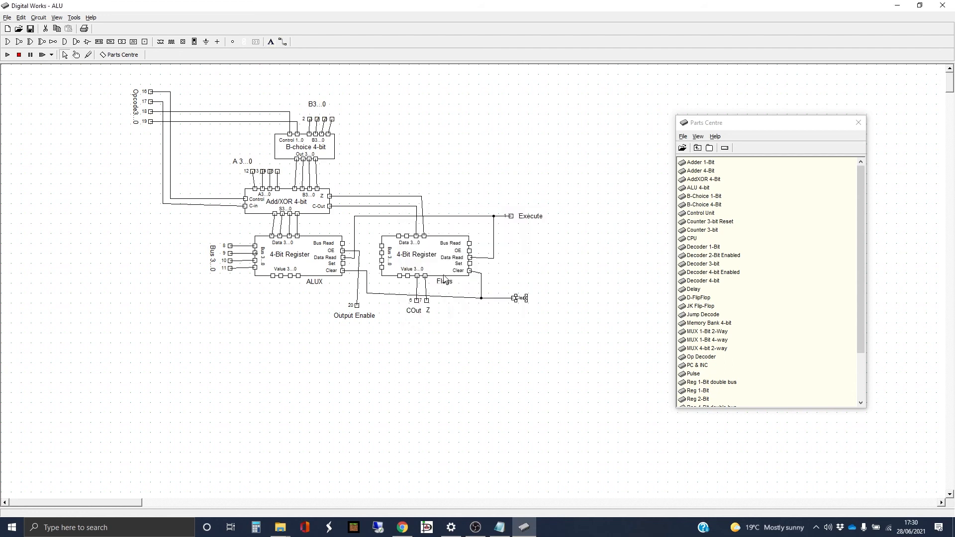
Enlarge the "Clear" annotation to 10 points and move it just beside its tag
{"action": "right_click", "coordinate": [524, 298]}
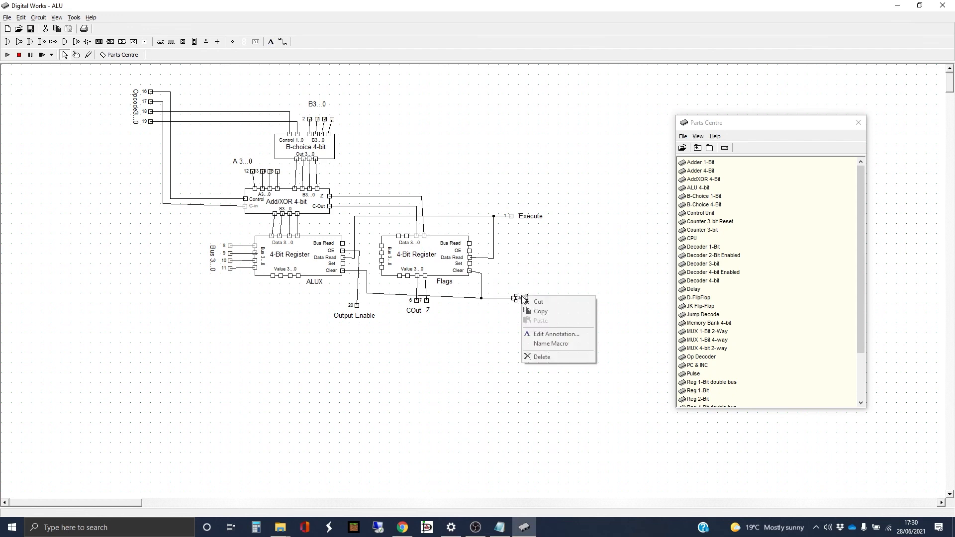
{"action": "left_click", "coordinate": [545, 334]}
{"action": "left_click_drag", "start_coordinate": [461, 278], "coordinate": [413, 279]}
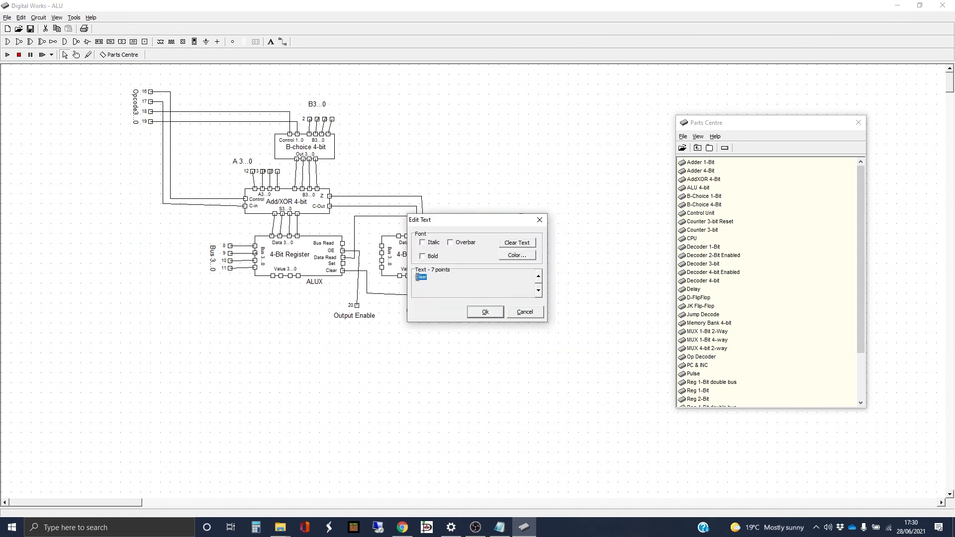
{"action": "type", "text": "C"}
{"action": "left_click", "coordinate": [539, 276]}
{"action": "left_click", "coordinate": [539, 277]}
{"action": "left_click", "coordinate": [538, 277]}
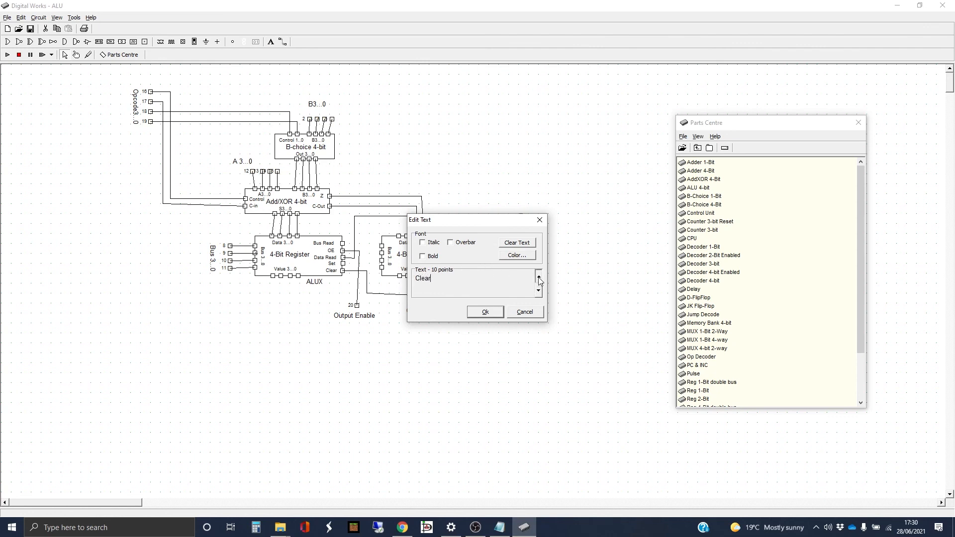
{"action": "left_click", "coordinate": [486, 312]}
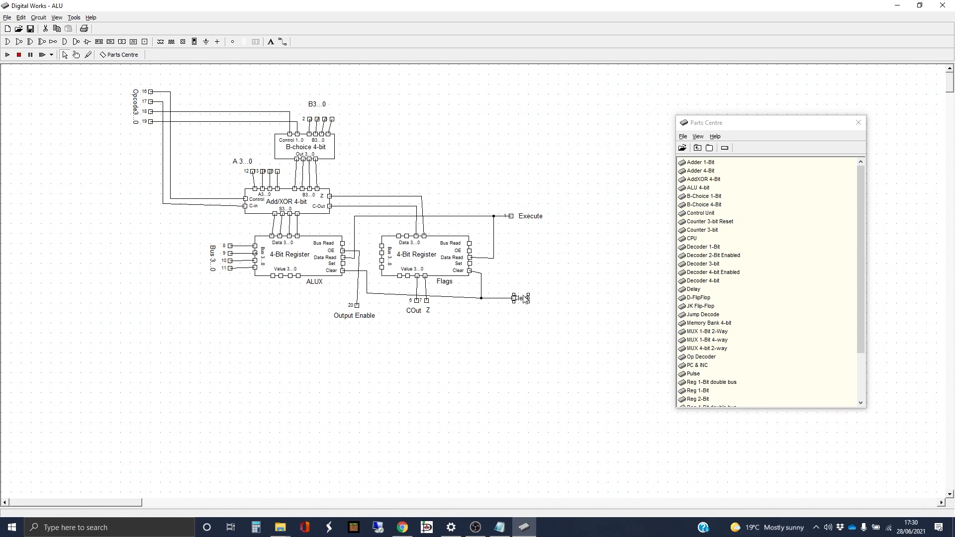
{"action": "left_click_drag", "start_coordinate": [526, 299], "coordinate": [537, 298]}
Open the ALU macro's template for editing and add a pin on its edge just below the Execute pin
{"action": "left_click", "coordinate": [73, 17]}
{"action": "left_click", "coordinate": [104, 38]}
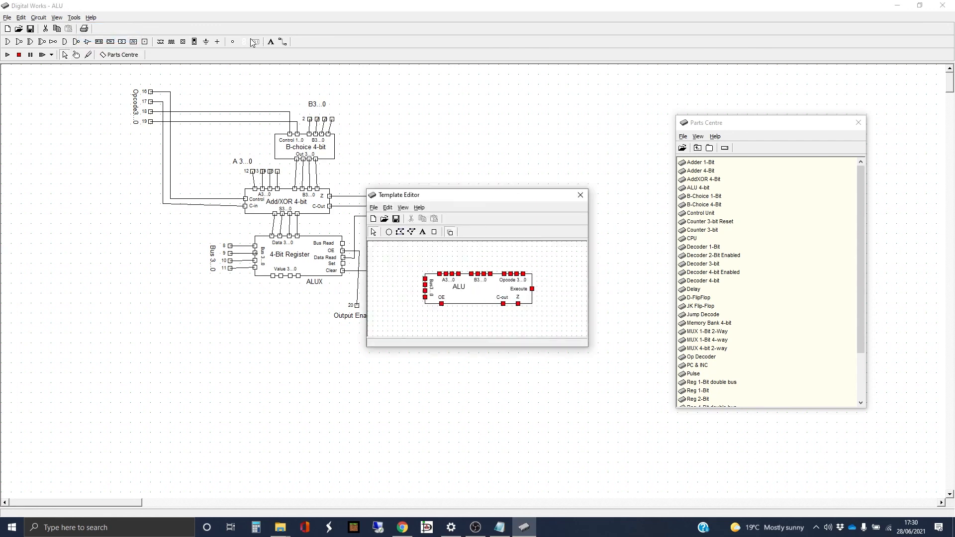
{"action": "left_click", "coordinate": [434, 232]}
{"action": "left_click", "coordinate": [533, 298]}
{"action": "key", "text": "Up"}
{"action": "key", "text": "Up"}
Shift the C-out and Z pins with their labels left along the template's lower edge to make room beside the new pin
{"action": "left_click_drag", "start_coordinate": [531, 321], "coordinate": [489, 295]}
{"action": "key", "text": "Left"}
{"action": "key", "text": "Left"}
{"action": "key", "text": "Left"}
{"action": "key", "text": "Left"}
{"action": "key", "text": "Left"}
{"action": "key", "text": "Left"}
{"action": "left_click", "coordinate": [567, 303]}
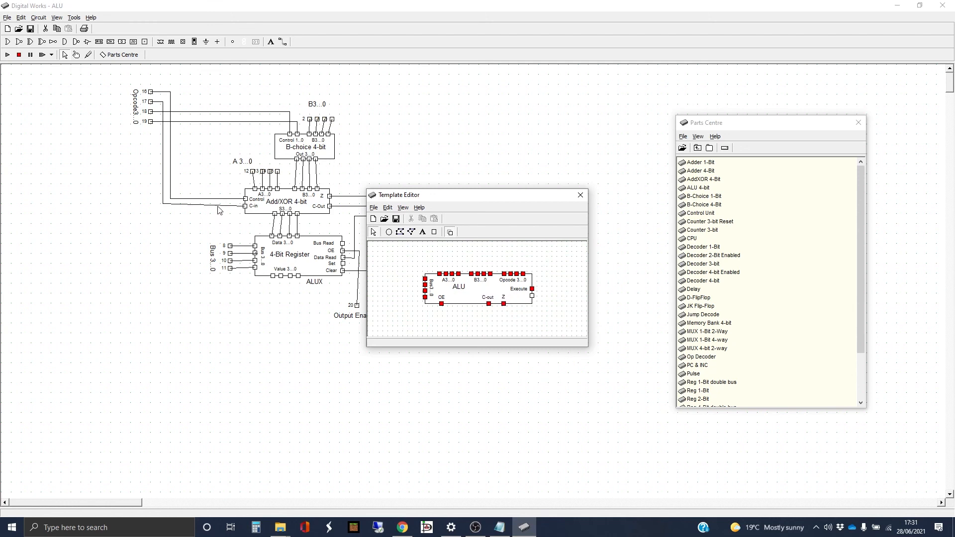
Label the new template pin "Clear" in a smaller font and close the template
{"action": "left_click", "coordinate": [423, 232]}
{"action": "left_click", "coordinate": [523, 300]}
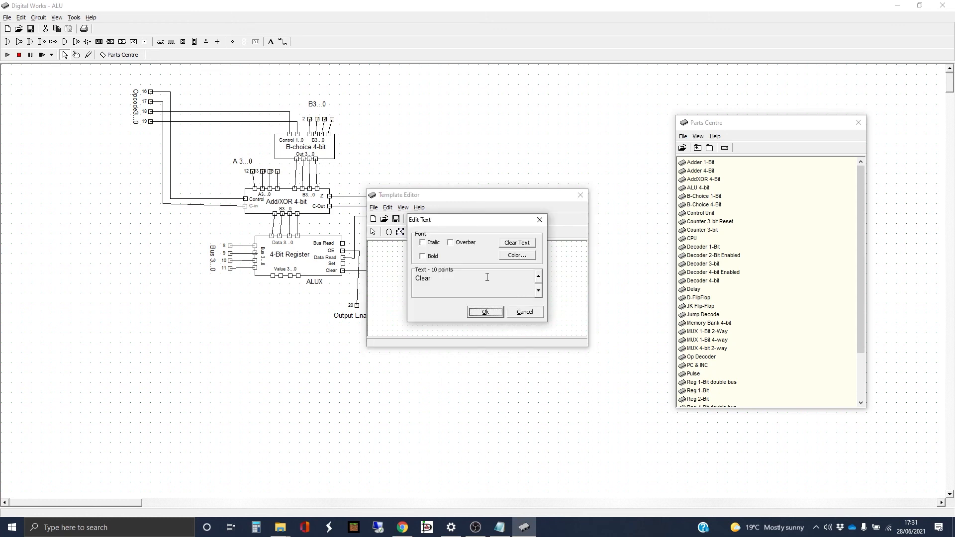
{"action": "left_click", "coordinate": [538, 291]}
{"action": "left_click", "coordinate": [538, 290]}
{"action": "left_click", "coordinate": [538, 290]}
{"action": "left_click", "coordinate": [538, 291]}
{"action": "left_click", "coordinate": [538, 276]}
{"action": "left_click", "coordinate": [485, 312]}
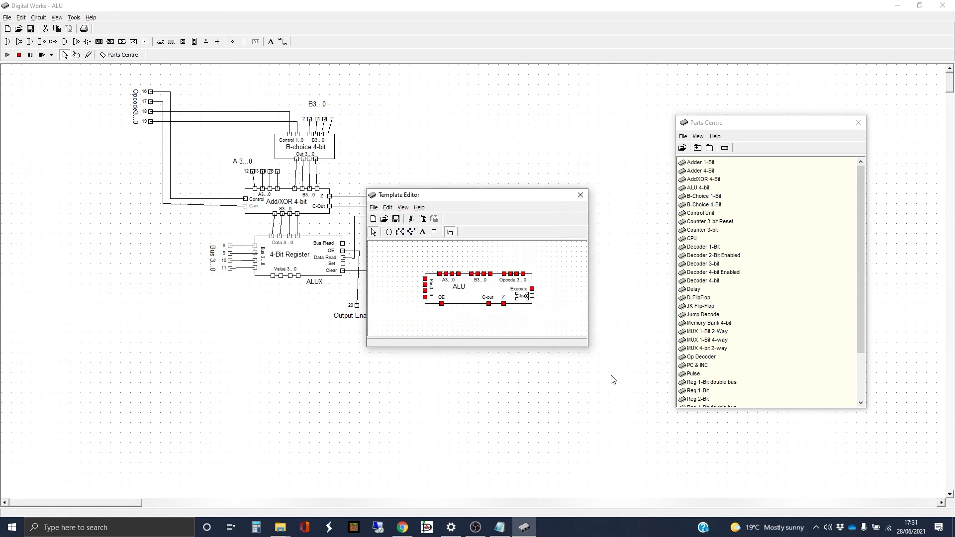
{"action": "left_click", "coordinate": [580, 195]}
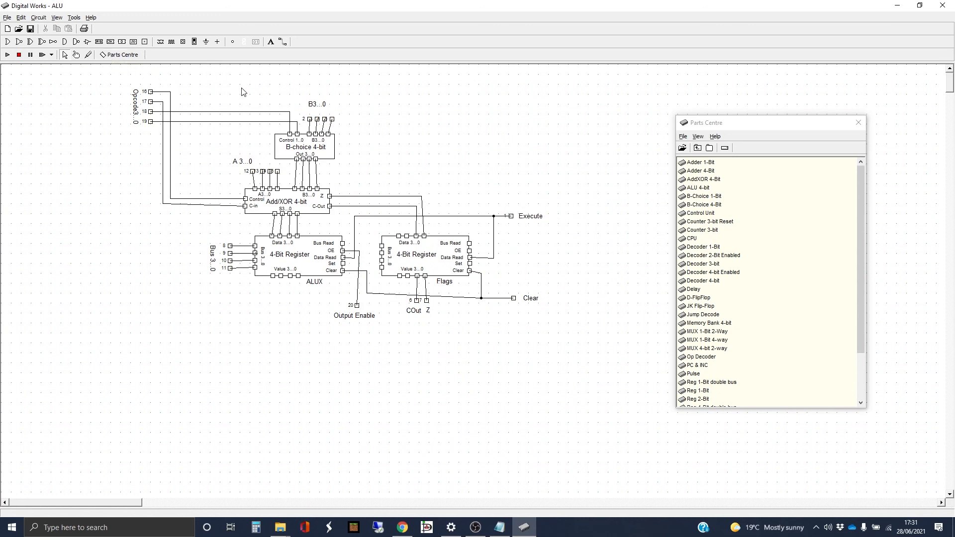
Associate the circuit's Clear tag with the new Clear pin on the ALU template and close the template
{"action": "left_click", "coordinate": [512, 298]}
{"action": "right_click", "coordinate": [512, 298]}
{"action": "left_click", "coordinate": [519, 304]}
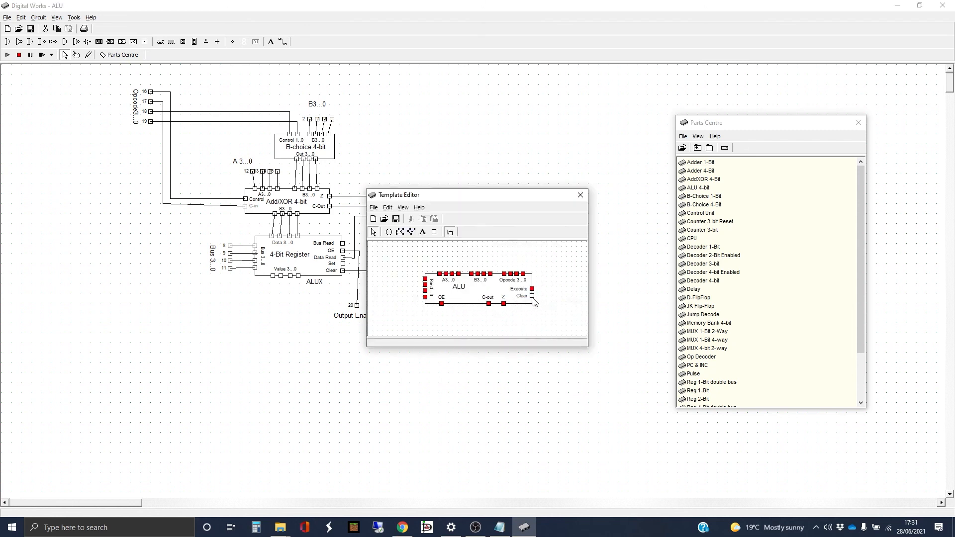
{"action": "left_click", "coordinate": [532, 296]}
{"action": "right_click", "coordinate": [534, 298]}
{"action": "left_click", "coordinate": [563, 334]}
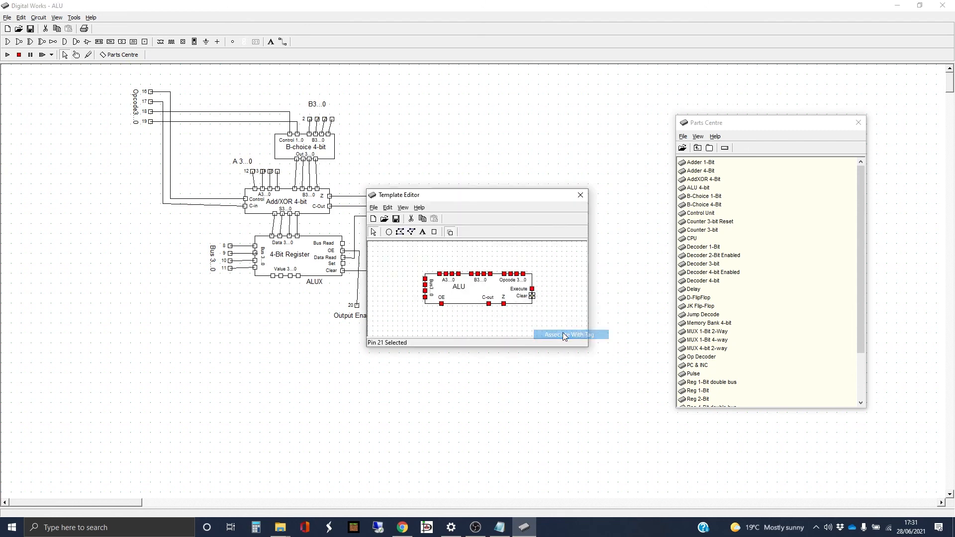
{"action": "left_click", "coordinate": [580, 195]}
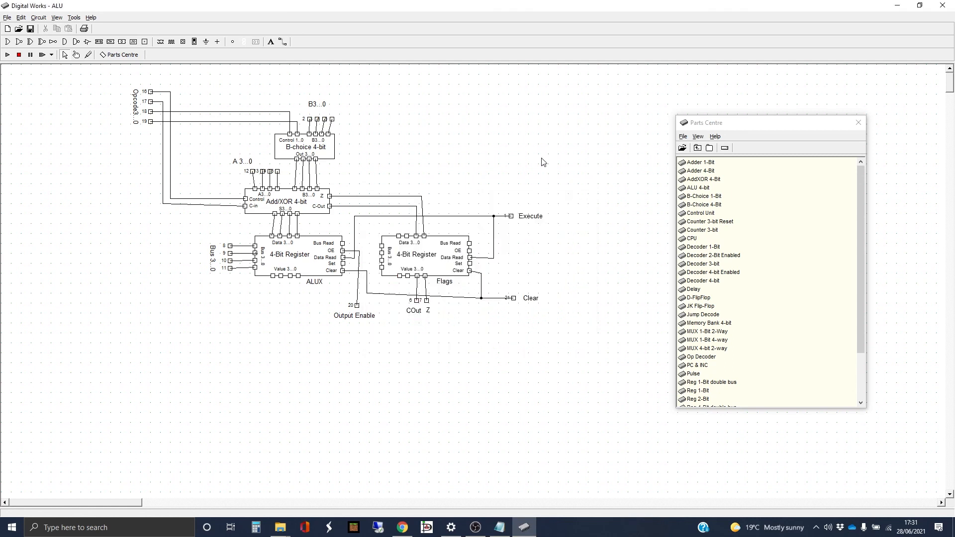